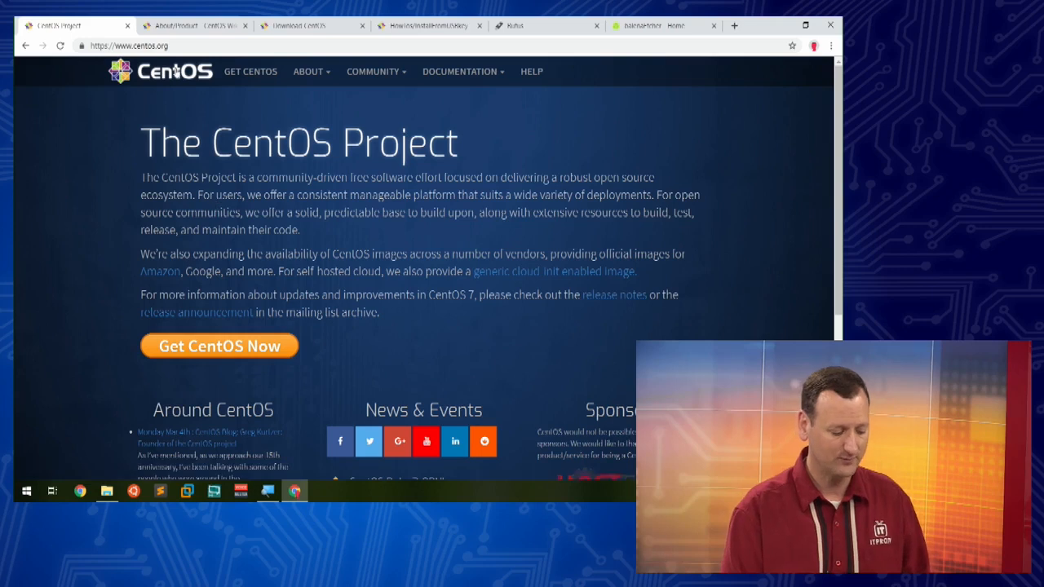
# Step: Open the CentOS Product Specifications page, enlarge it, and review the CentOS 6 and CentOS 7 architecture and resource limits
pyautogui.click(190, 27)
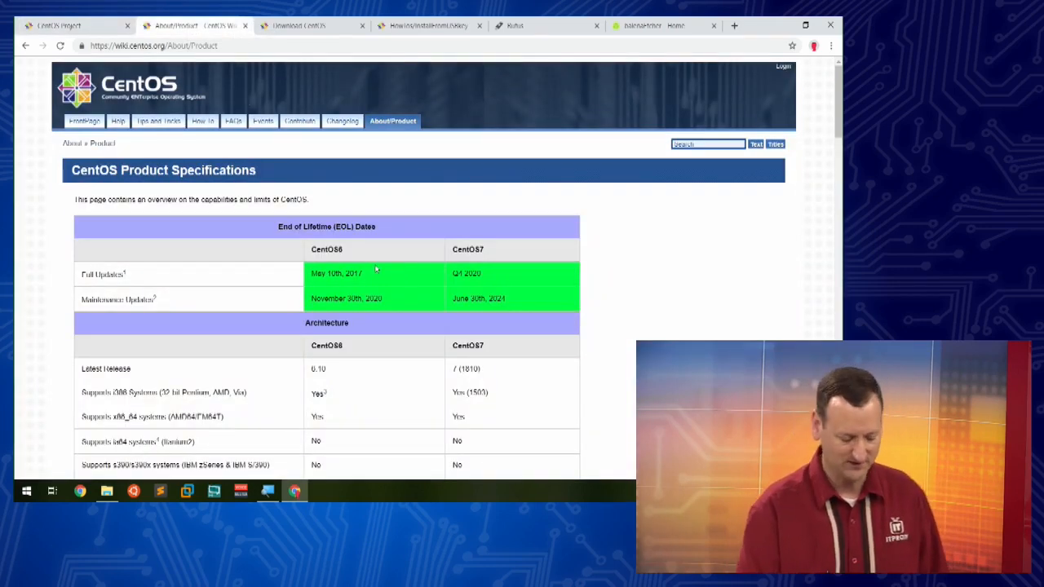
pyautogui.hotkey('ctrl', '+')
pyautogui.hotkey('ctrl', '+')
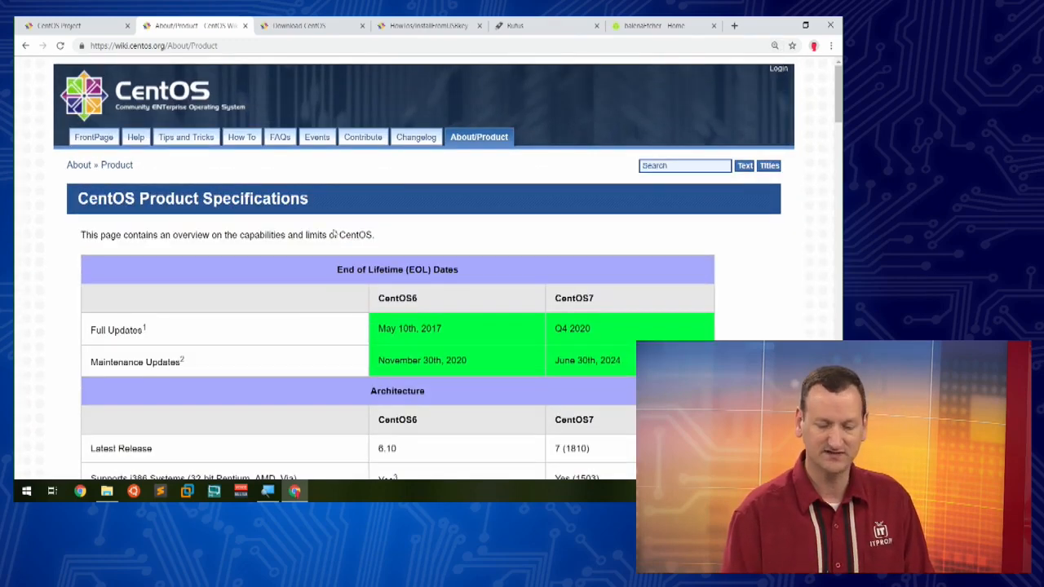
pyautogui.scroll(-1, 599, 380)
pyautogui.scroll(-3, 600, 381)
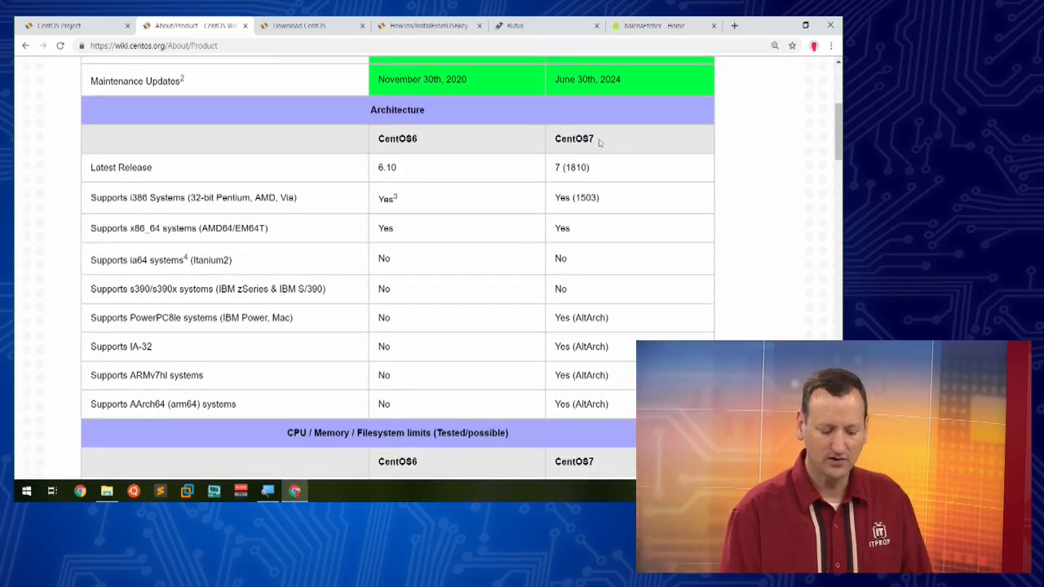
pyautogui.moveTo(601, 140); pyautogui.dragTo(552, 146)
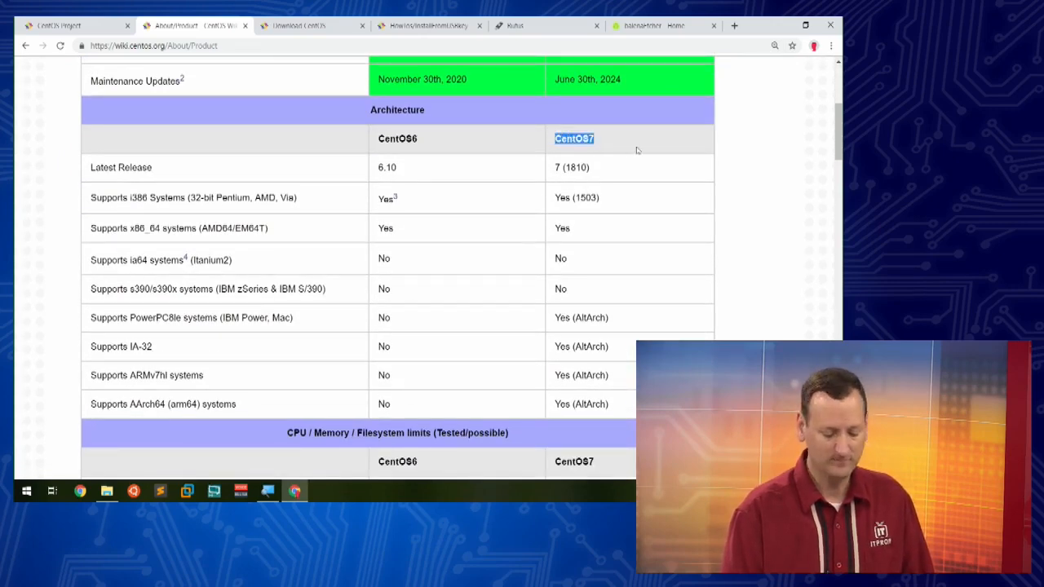
pyautogui.click(624, 151)
pyautogui.scroll(-2, 624, 155)
pyautogui.scroll(-3, 624, 160)
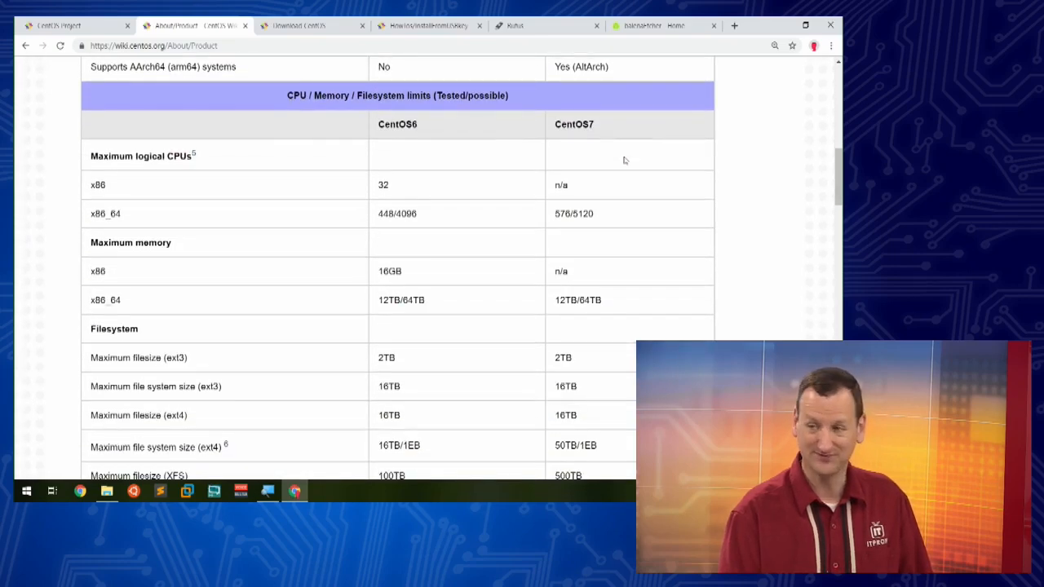
pyautogui.scroll(-1, 624, 160)
pyautogui.scroll(1, 622, 158)
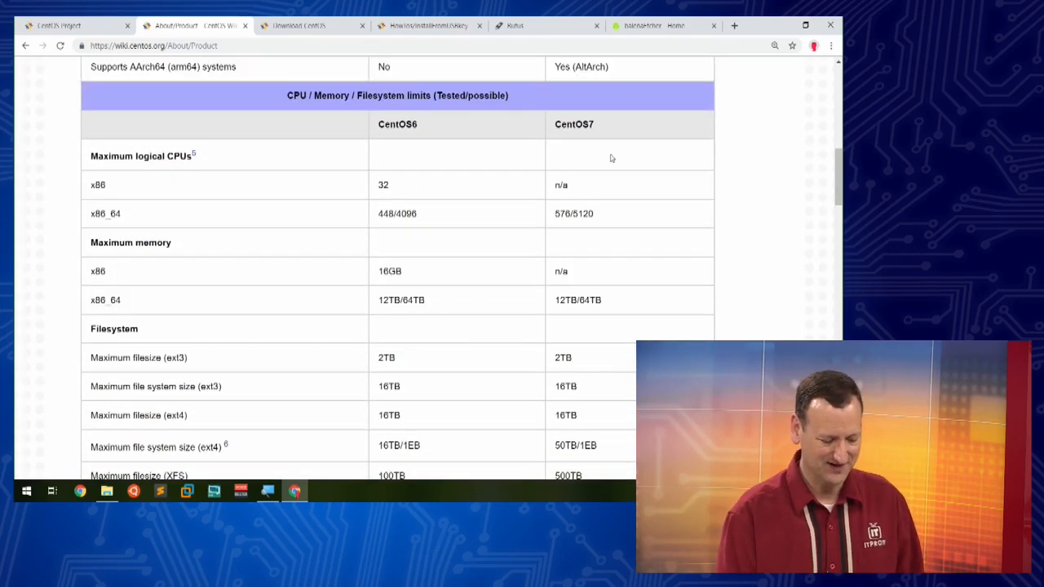
pyautogui.scroll(-3, 611, 158)
pyautogui.scroll(-5, 611, 159)
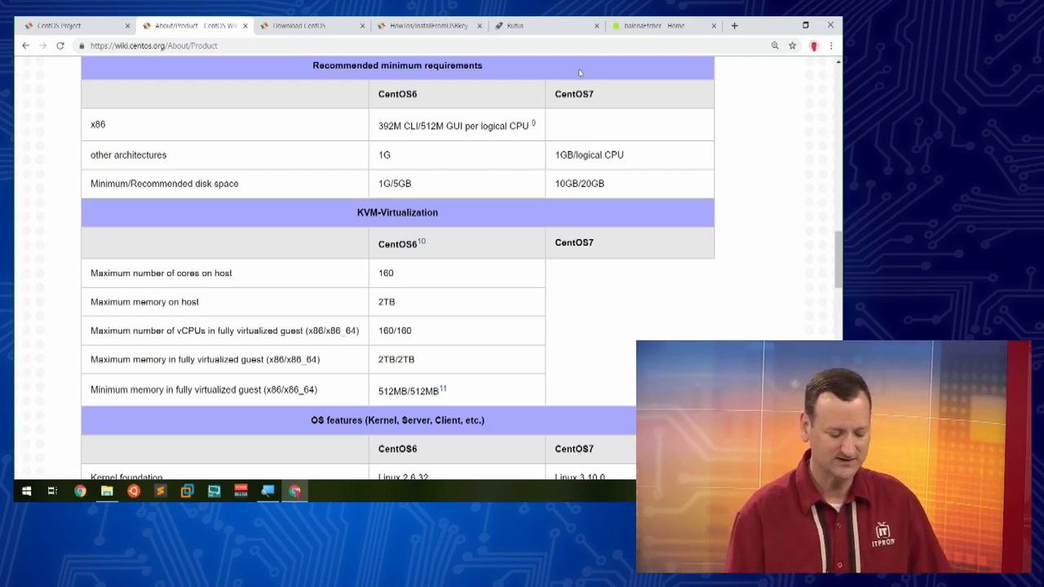
# Step: Highlight the CentOS 6 and CentOS 7 recommended minimum memory and disk space requirements
pyautogui.moveTo(378, 128); pyautogui.dragTo(421, 127)
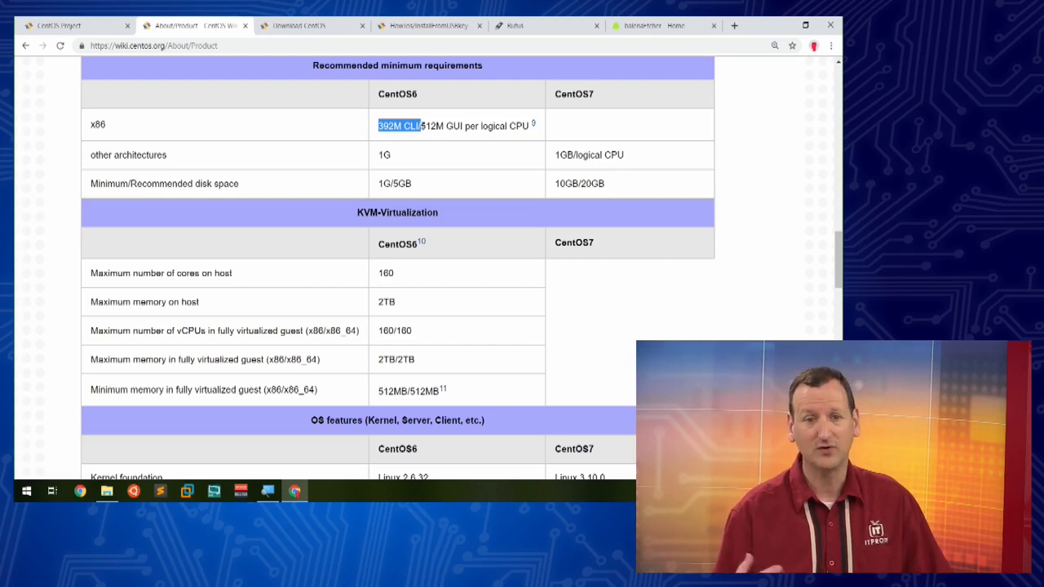
pyautogui.moveTo(421, 127); pyautogui.dragTo(444, 127)
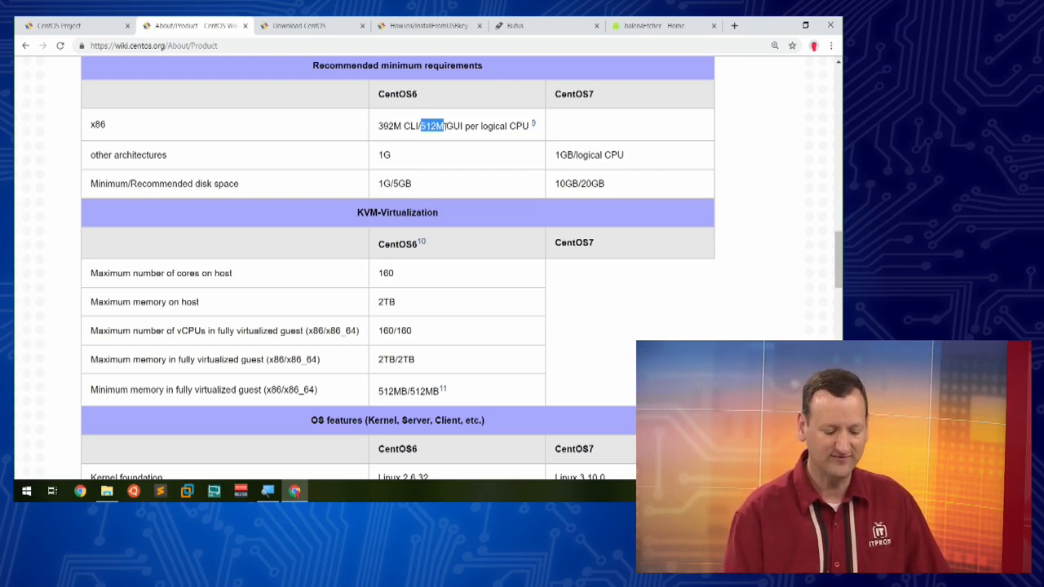
pyautogui.click(479, 137)
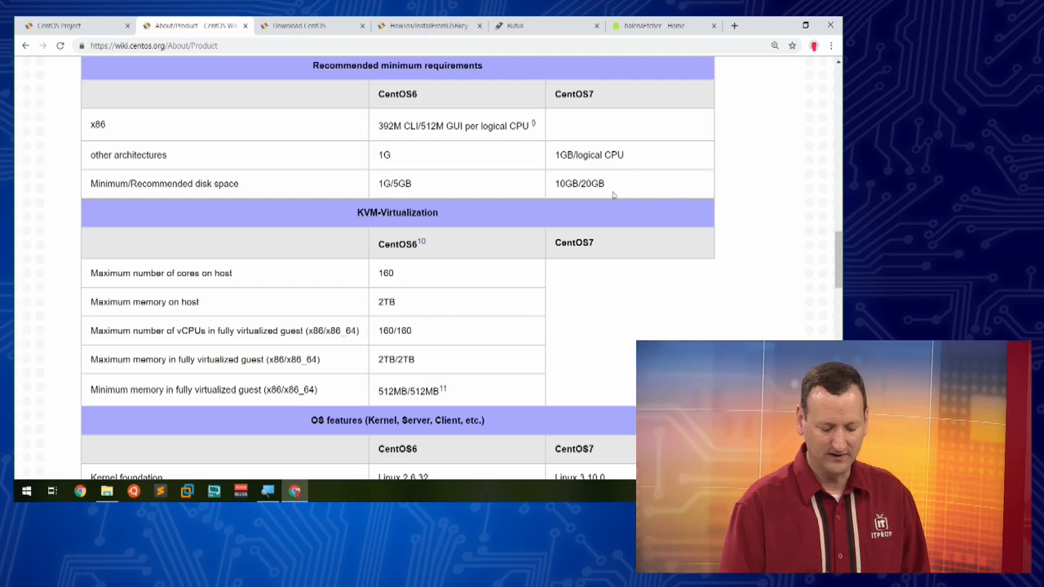
pyautogui.moveTo(612, 192); pyautogui.dragTo(556, 193)
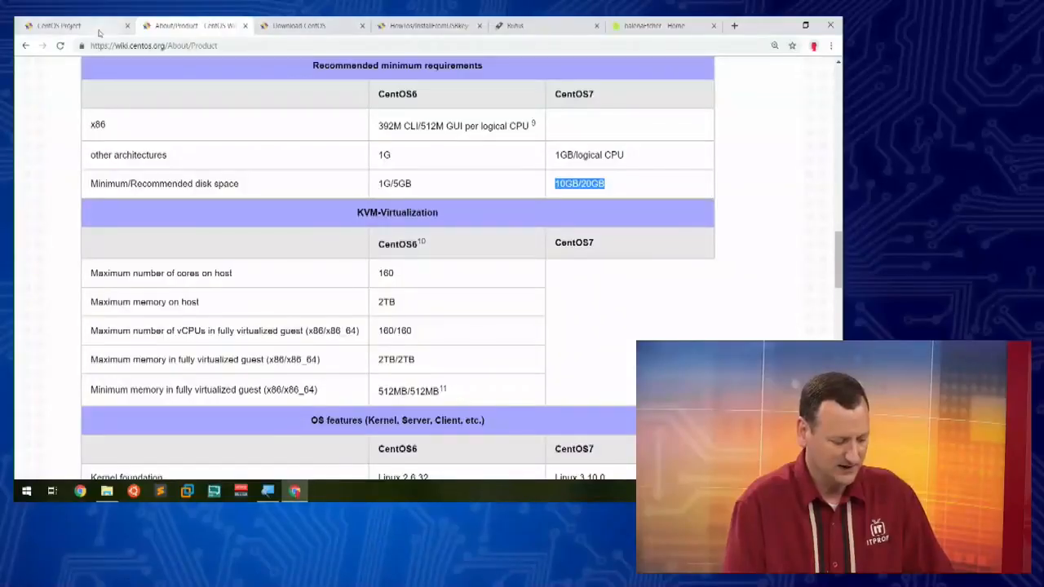
# Step: Switch to the Download CentOS page to view the DVD ISO and Minimal ISO options
pyautogui.click(99, 26)
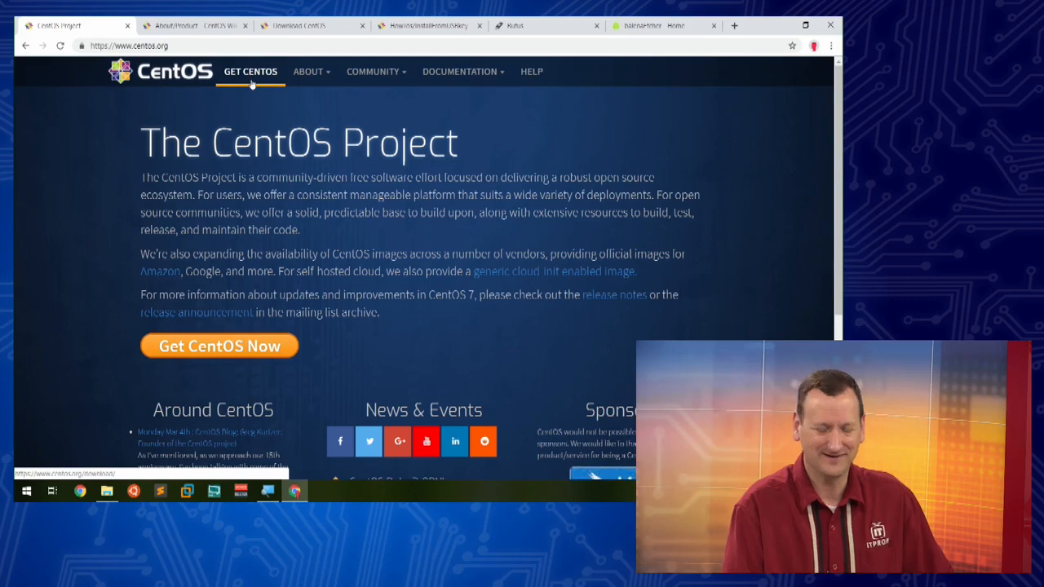
pyautogui.click(299, 25)
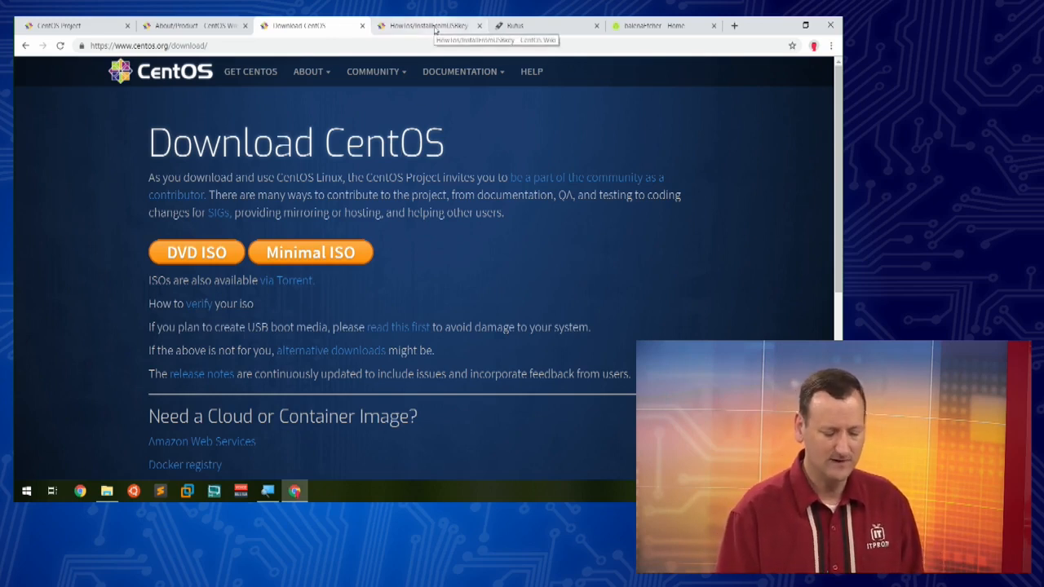
# Step: Open the CentOS wiki guide on setting up a USB key, enlarge it, and read through the dd method and alternatives
pyautogui.click(429, 25)
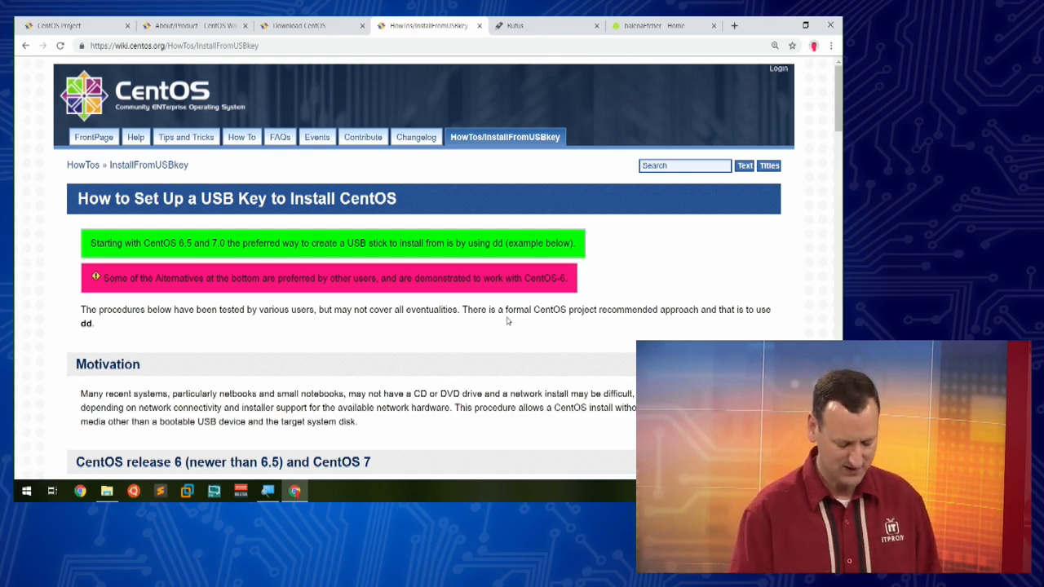
pyautogui.hotkey('ctrl', '+')
pyautogui.hotkey('ctrl', '+')
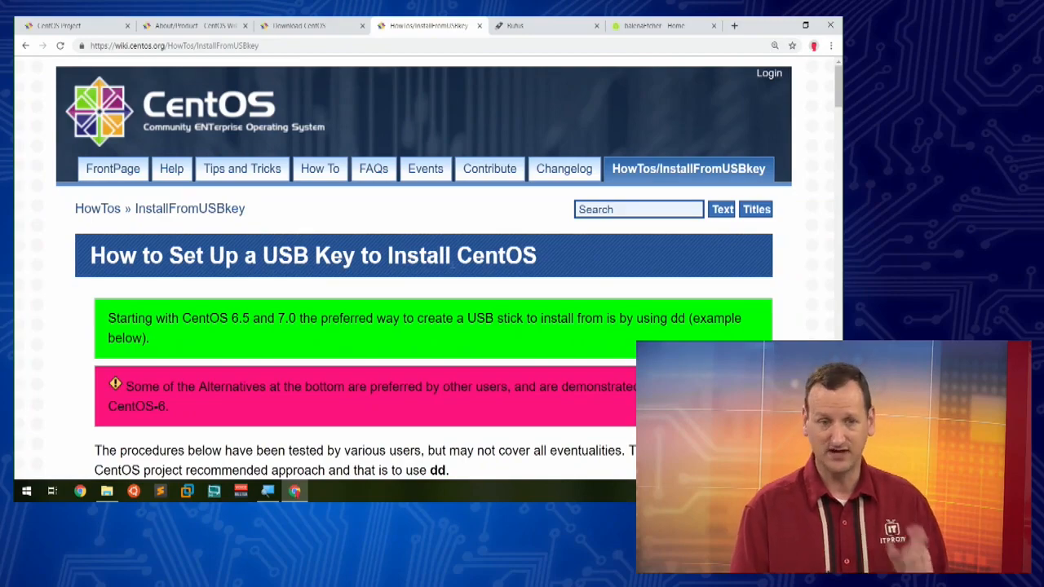
pyautogui.scroll(-8, 410, 263)
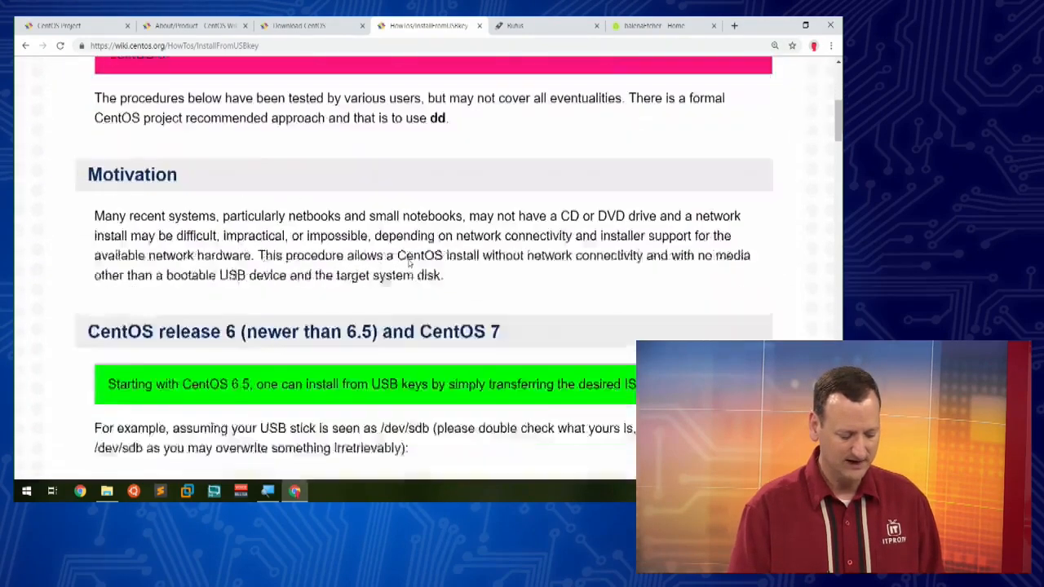
pyautogui.scroll(-2, 409, 263)
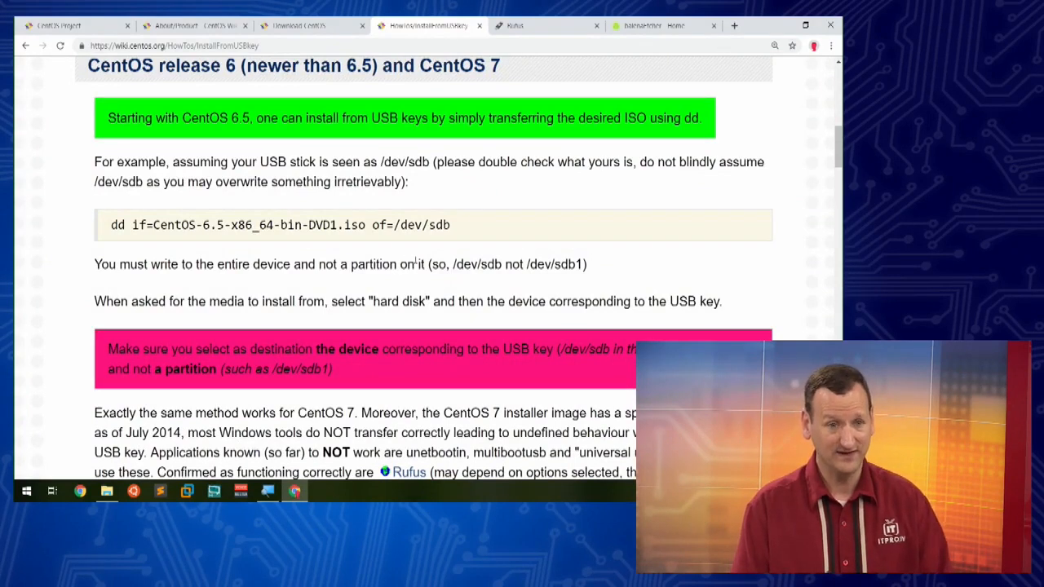
pyautogui.moveTo(118, 222); pyautogui.dragTo(147, 225)
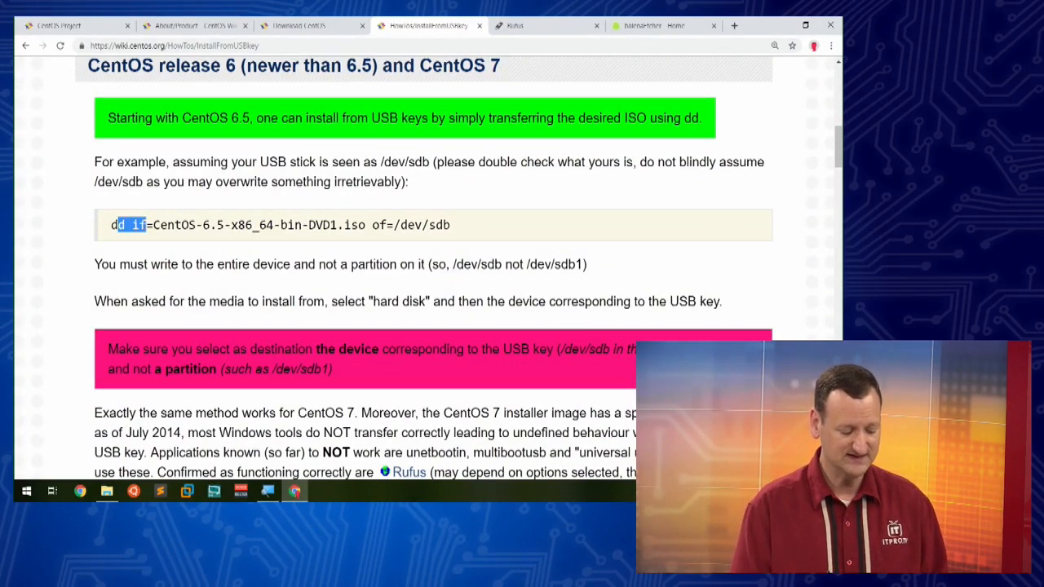
pyautogui.click(347, 251)
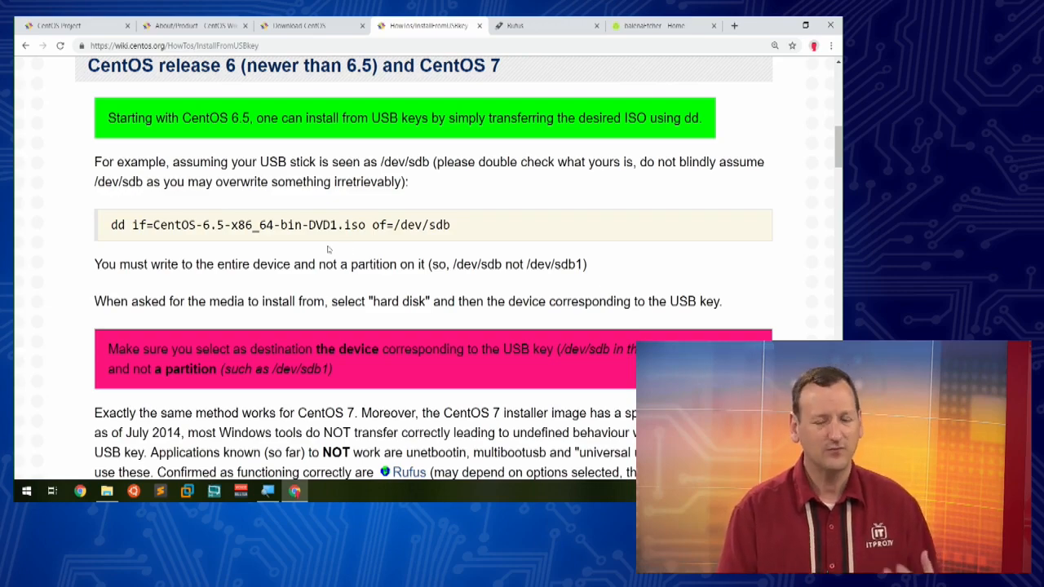
pyautogui.scroll(-6, 366, 253)
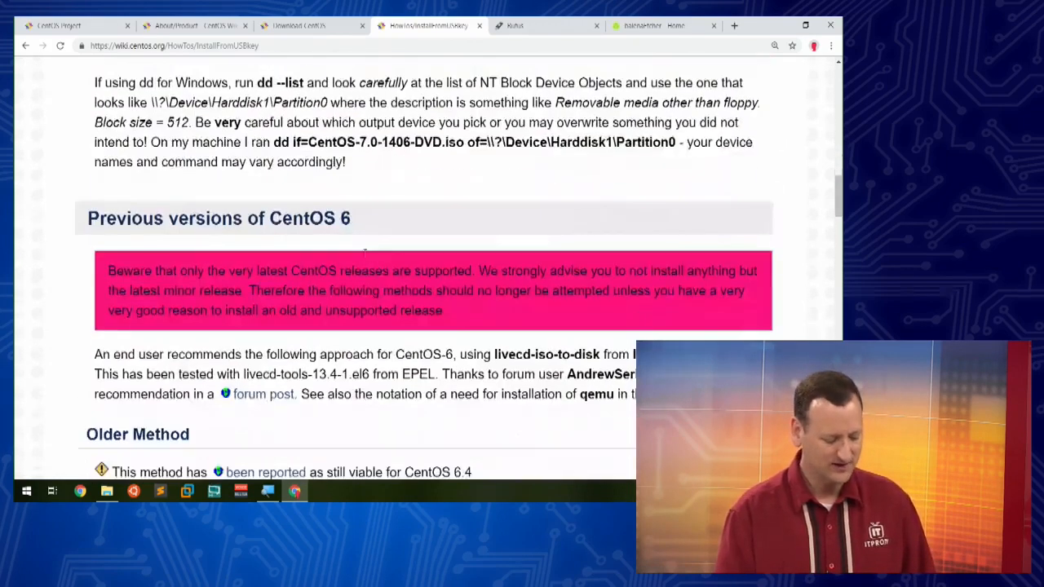
pyautogui.scroll(-15, 365, 252)
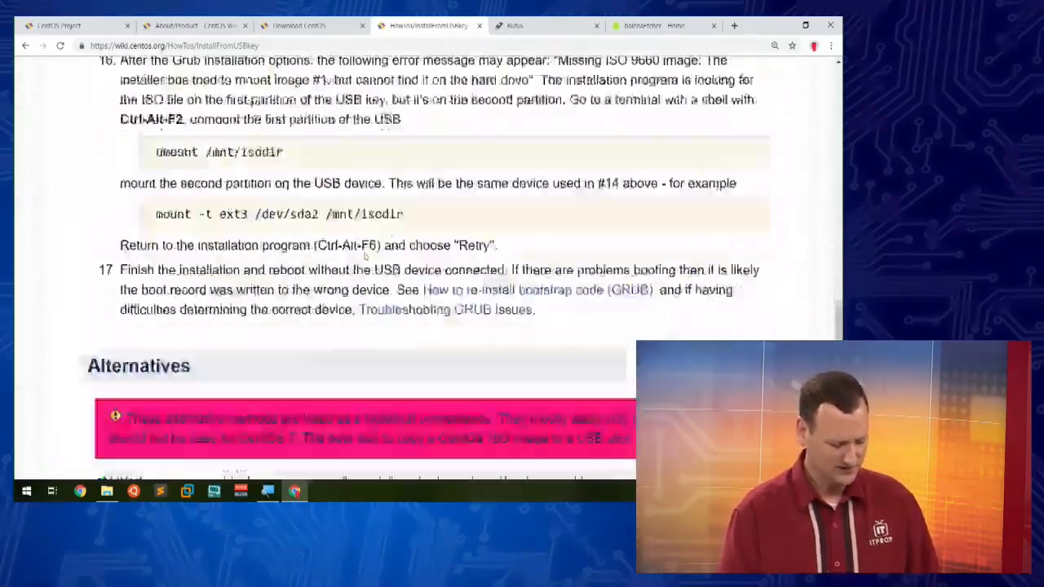
pyautogui.scroll(-20, 365, 255)
pyautogui.scroll(6, 365, 252)
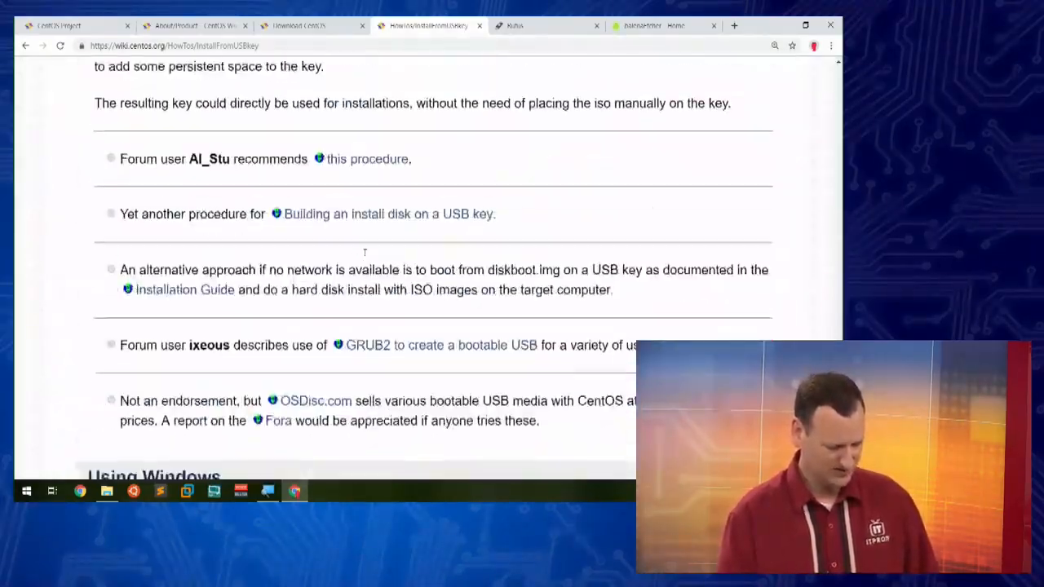
pyautogui.scroll(12, 365, 253)
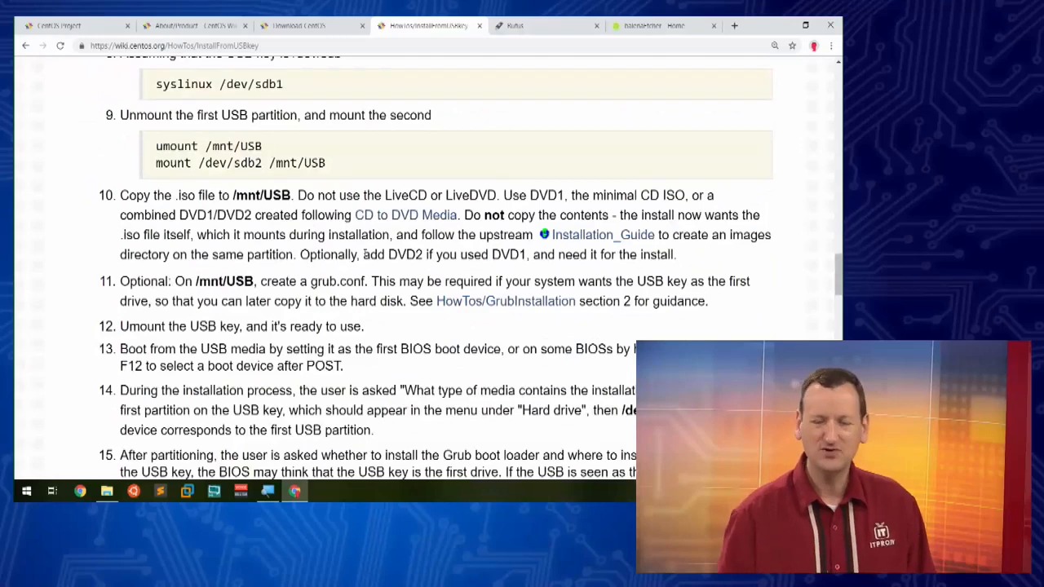
# Step: Switch to the Rufus website and zoom in to examine its drive and format options
pyautogui.click(521, 25)
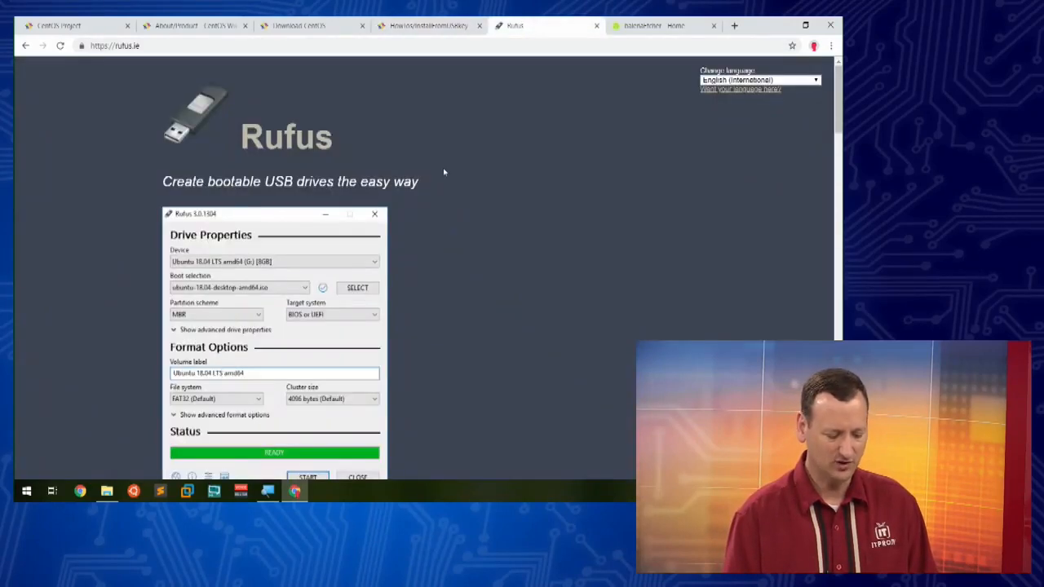
pyautogui.hotkey('ctrl', '+')
pyautogui.hotkey('ctrl', '+')
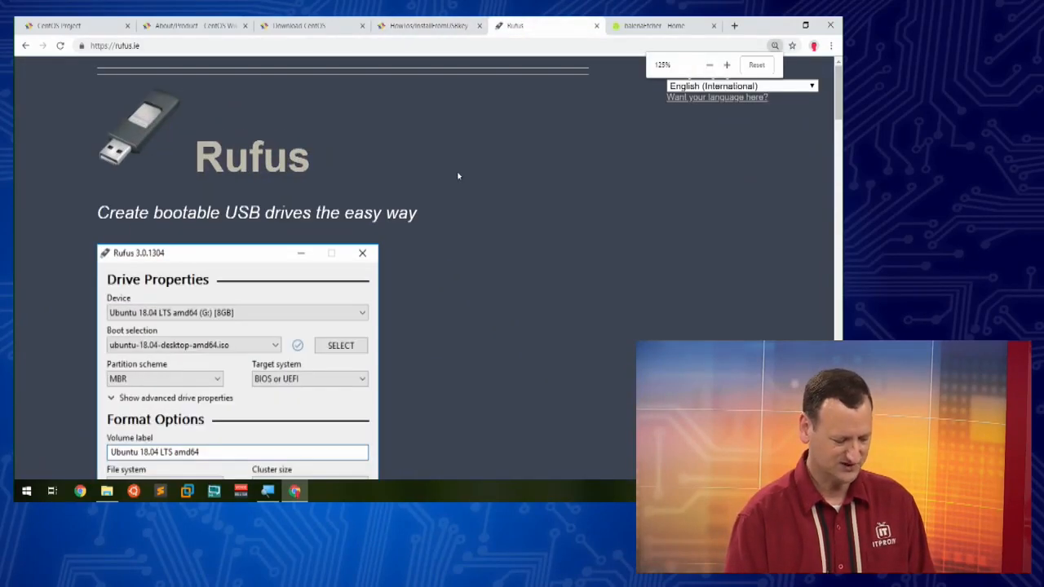
pyautogui.hotkey('ctrl', '+')
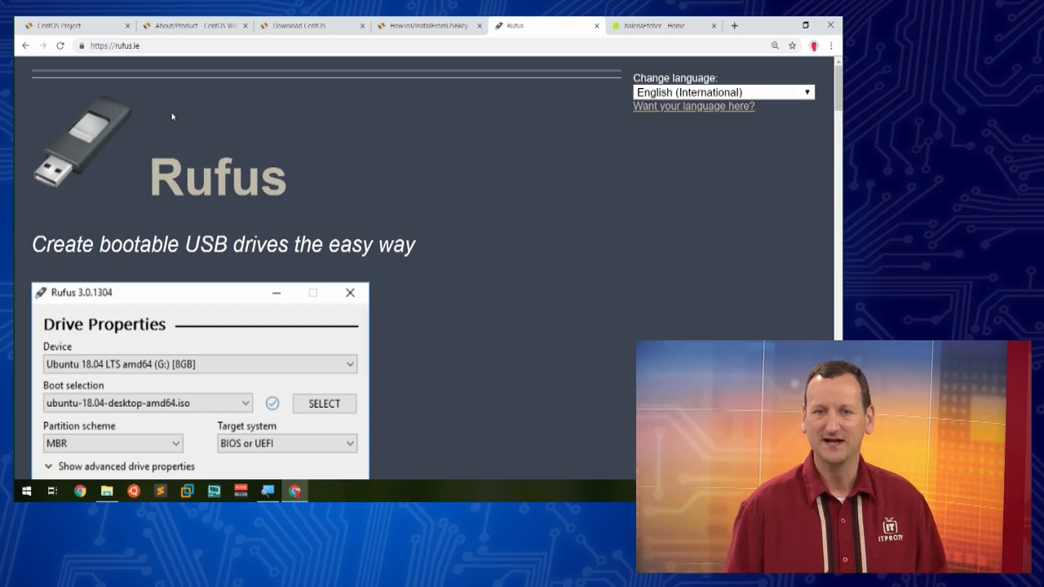
pyautogui.scroll(-2, 403, 243)
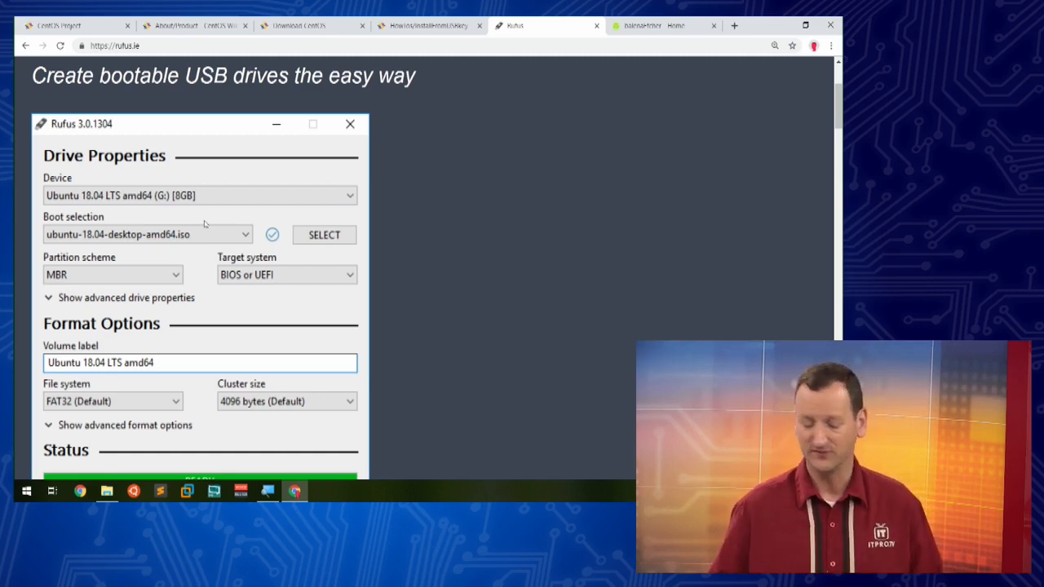
# Step: Switch to the balenaEtcher website and download Etcher for Windows x64
pyautogui.click(653, 26)
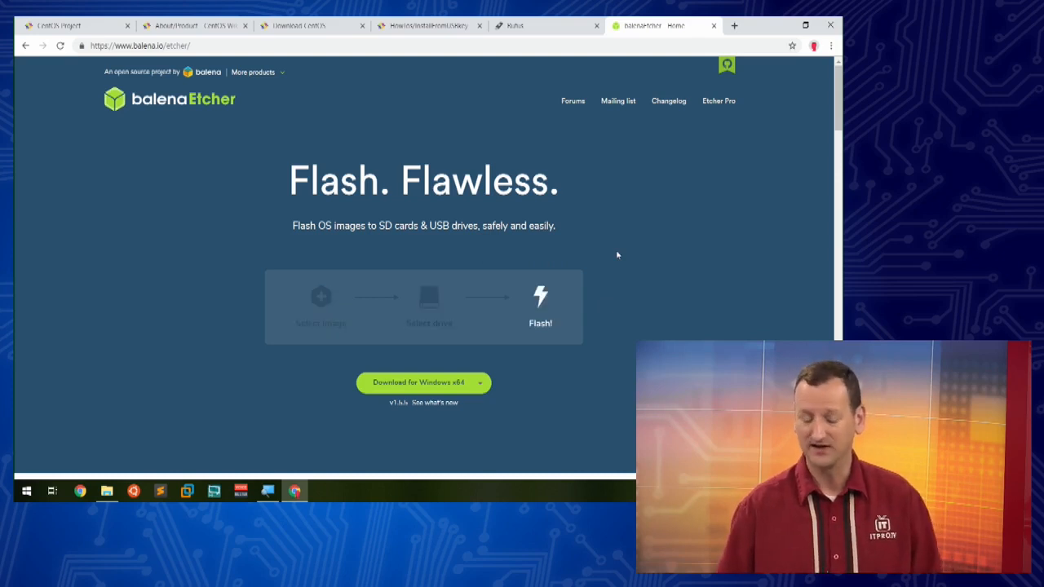
pyautogui.click(451, 391)
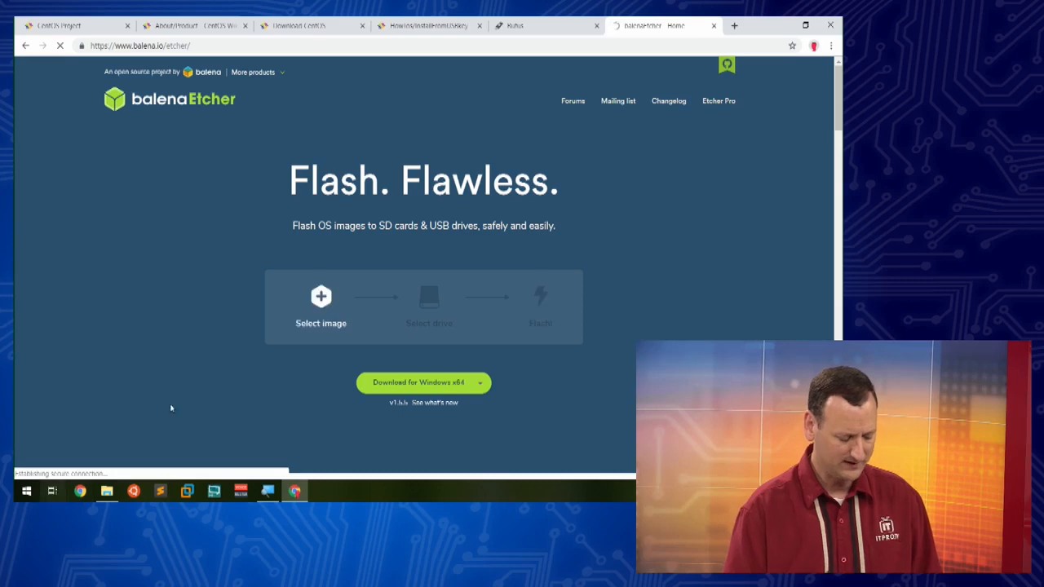
pyautogui.click(26, 490)
pyautogui.write('b')
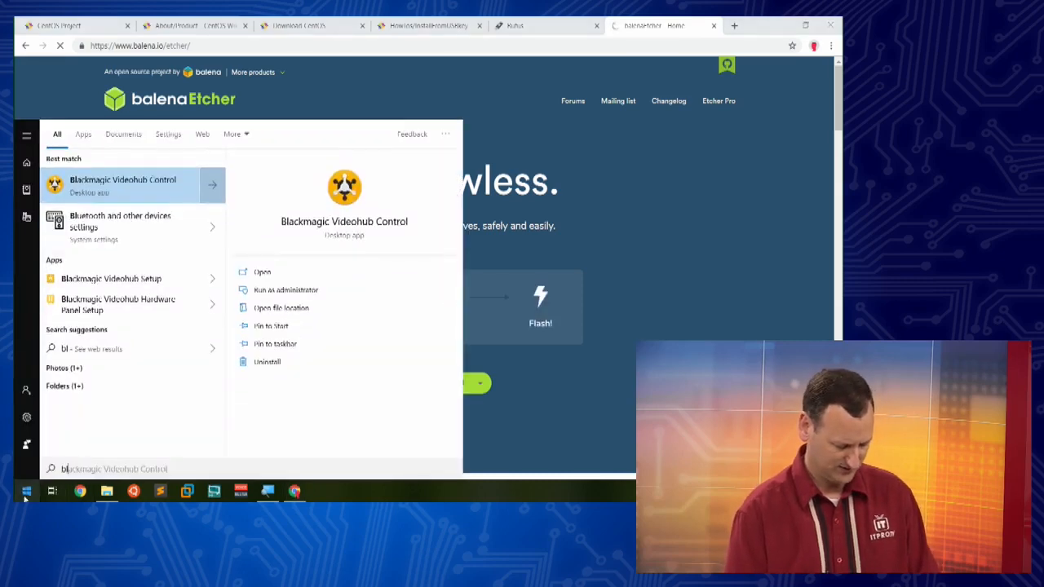
pyautogui.write('el')
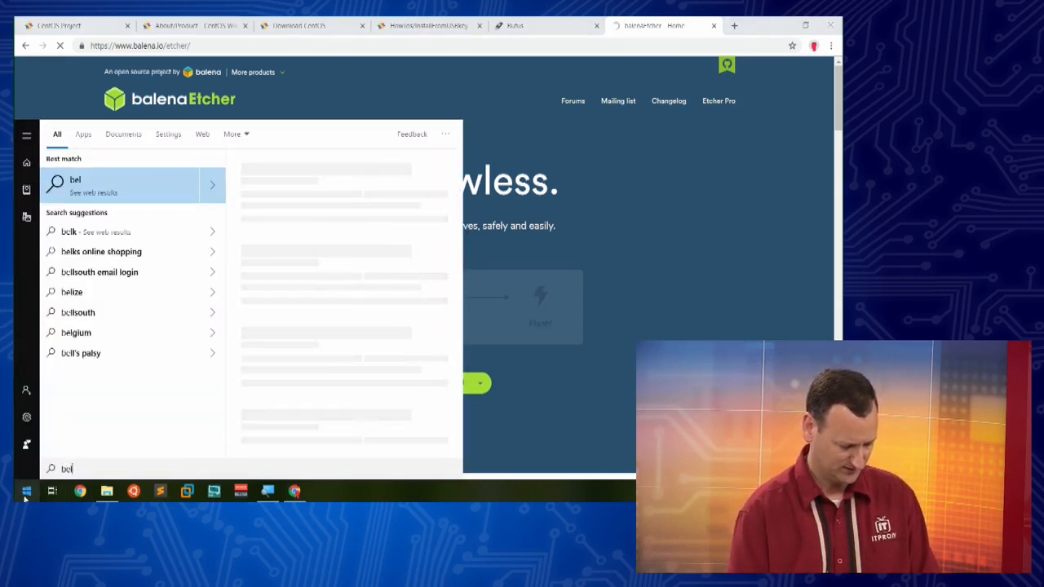
pyautogui.press('BackSpace')
pyautogui.press('BackSpace')
pyautogui.press('BackSpace')
pyautogui.click(725, 179)
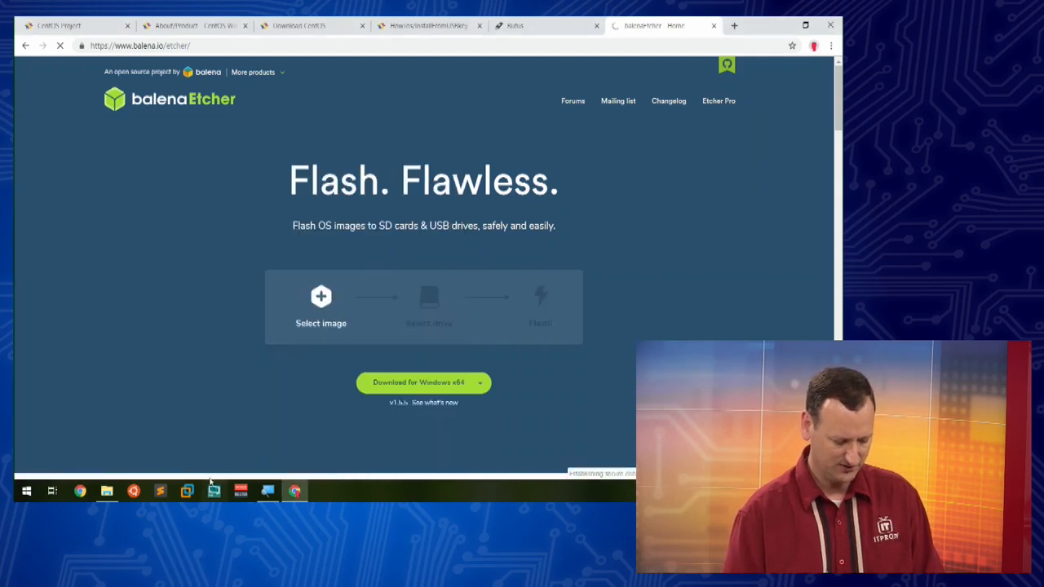
# Step: Open the ISOs folder on the Storage (D:) drive in File Explorer
pyautogui.click(443, 391)
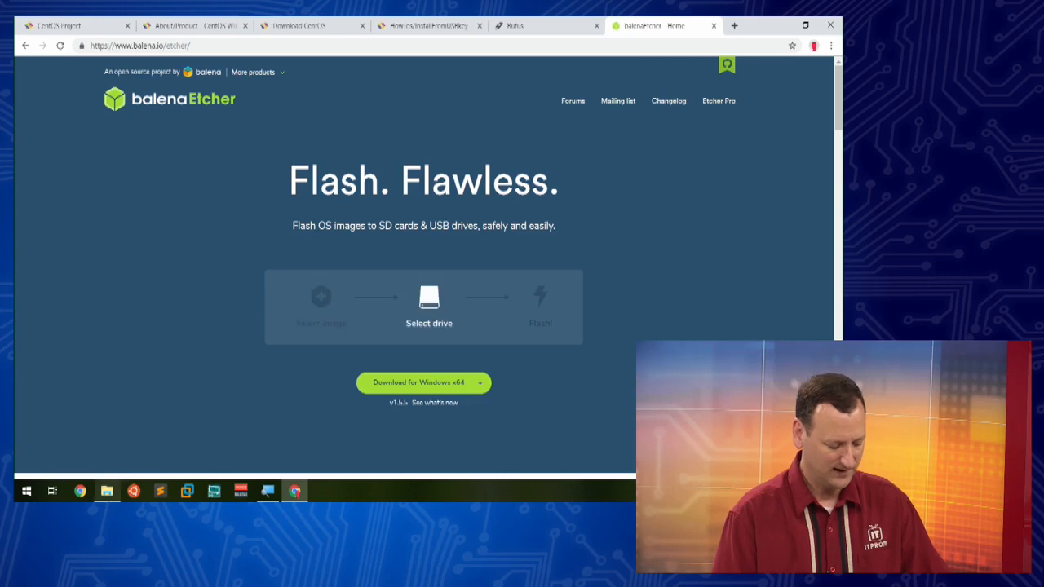
pyautogui.click(107, 490)
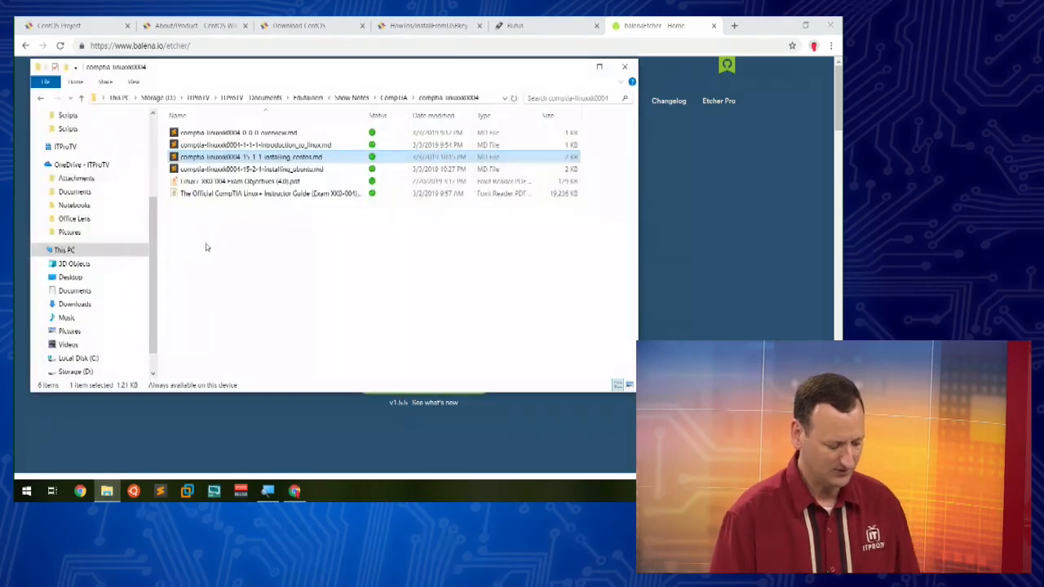
pyautogui.click(69, 372)
pyautogui.click(196, 171)
pyautogui.doubleClick(195, 169)
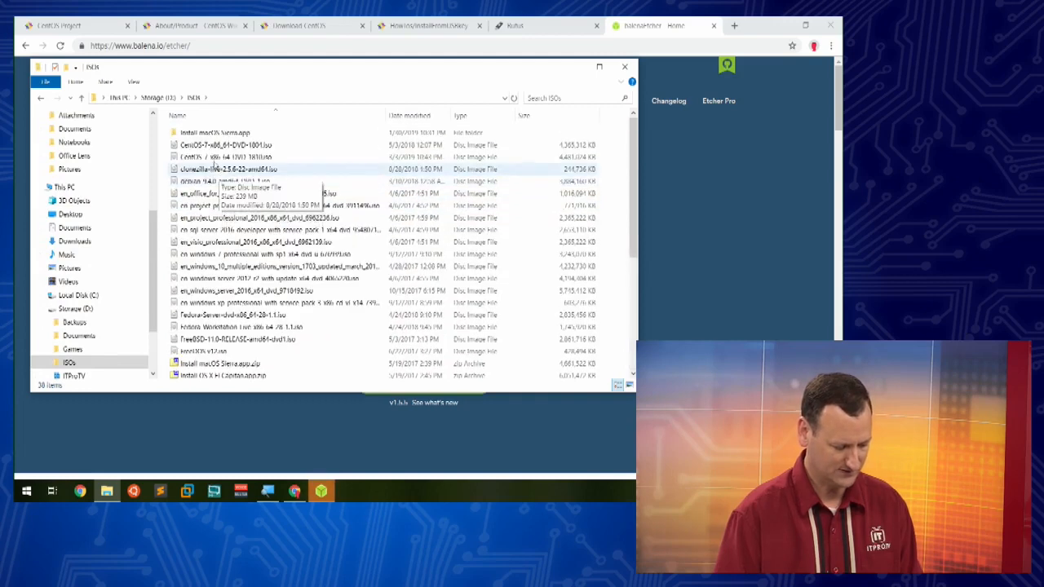
# Step: Examine the CentOS-7-x86_64-DVD-1804.iso and CentOS-7-x86_64-DVD-1810.iso files in the ISOs folder
pyautogui.click(214, 145)
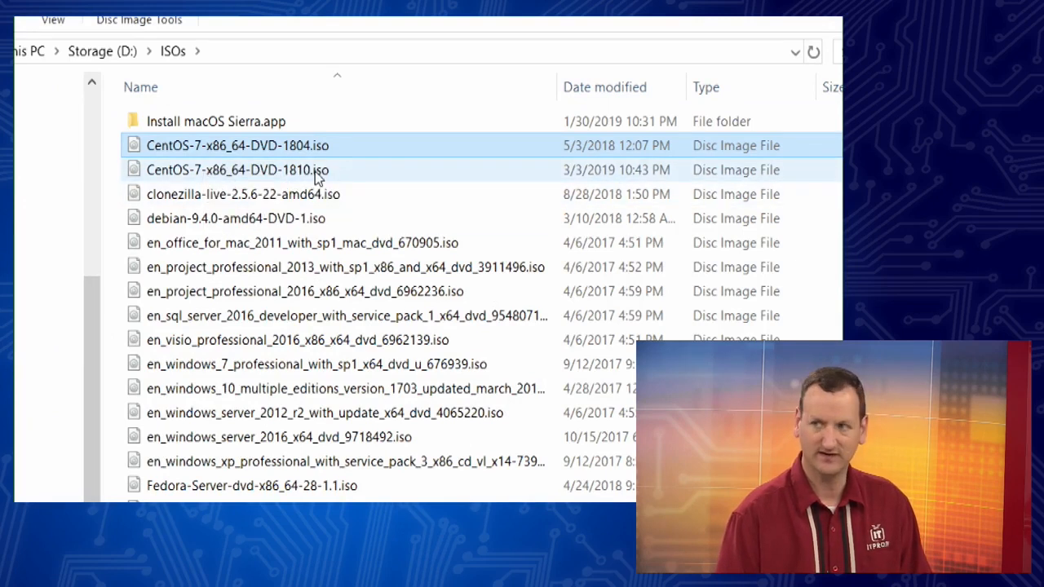
pyautogui.click(328, 176)
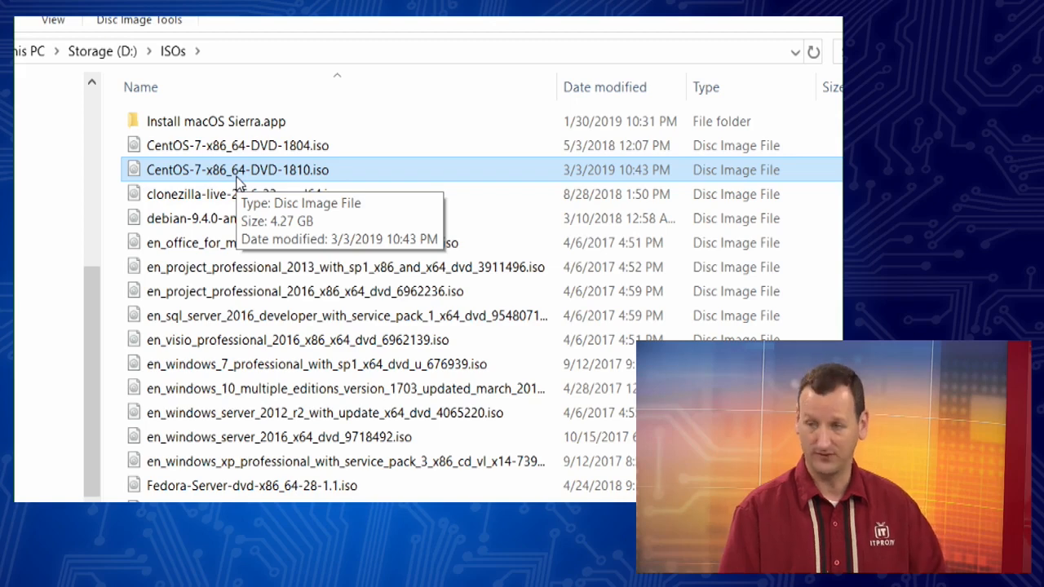
pyautogui.click(310, 171)
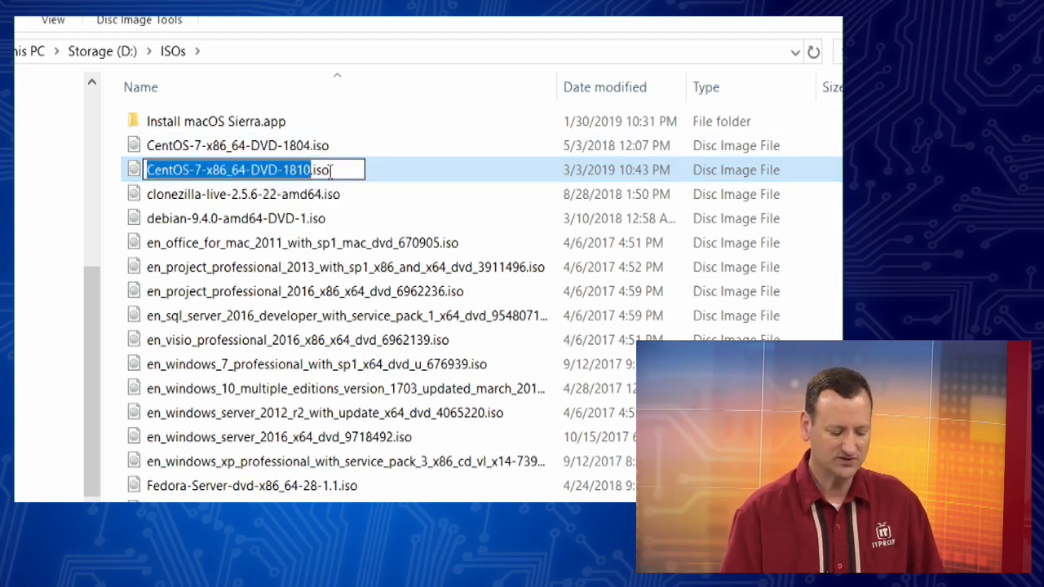
pyautogui.click(331, 170)
pyautogui.click(440, 170)
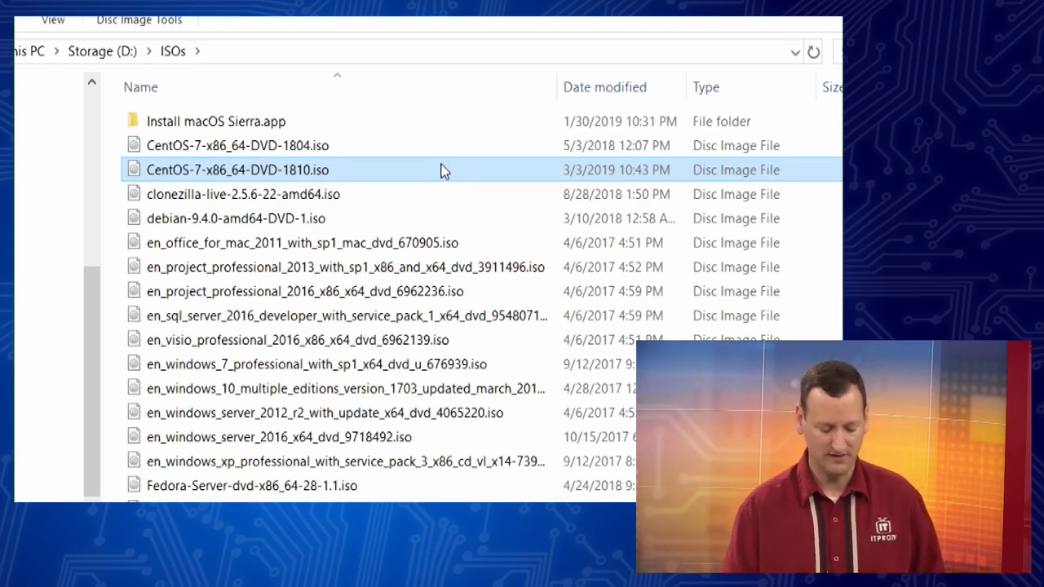
pyautogui.click(329, 150)
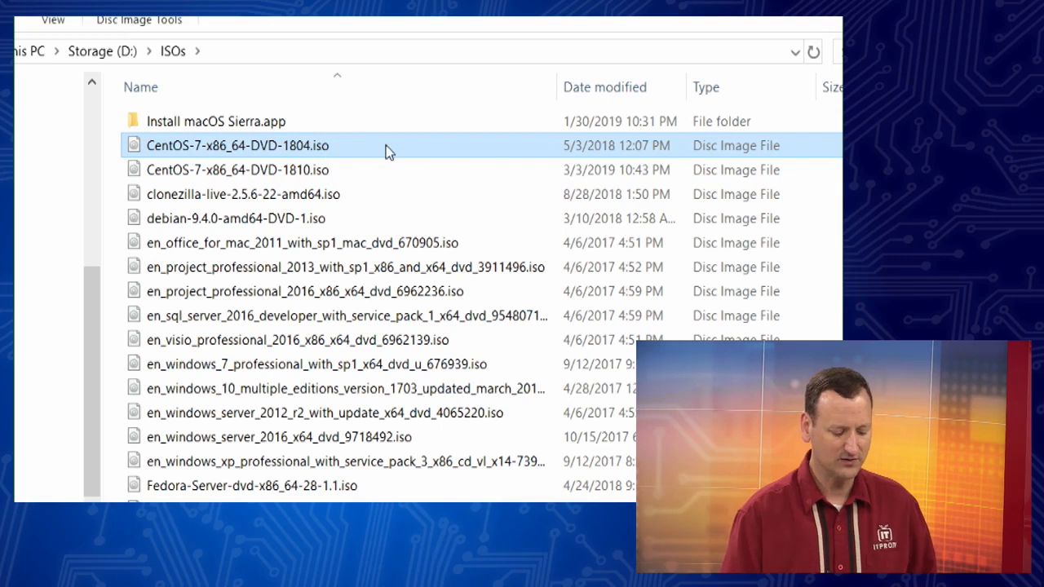
pyautogui.moveTo(386, 146)
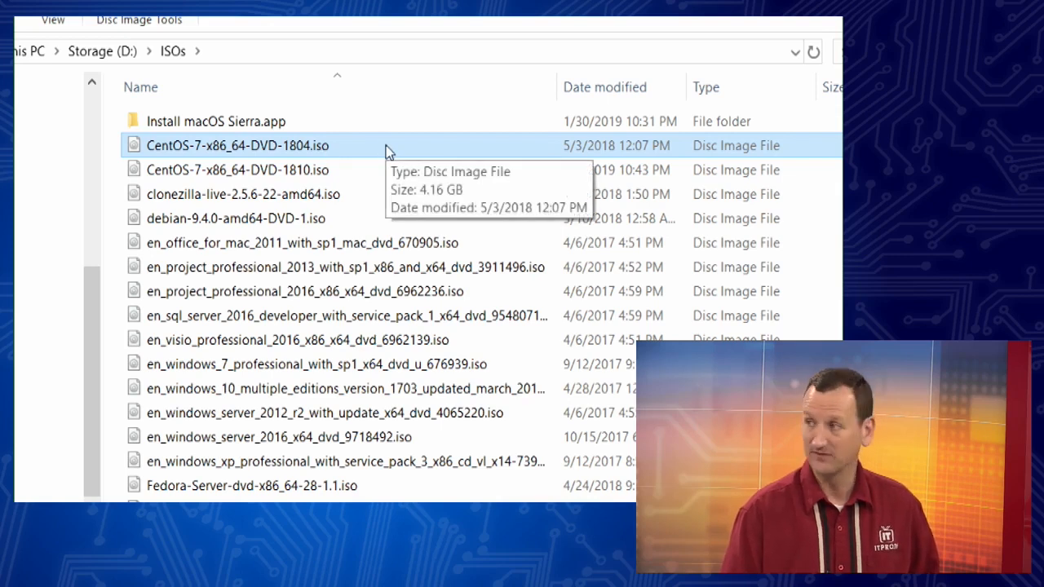
pyautogui.click(340, 172)
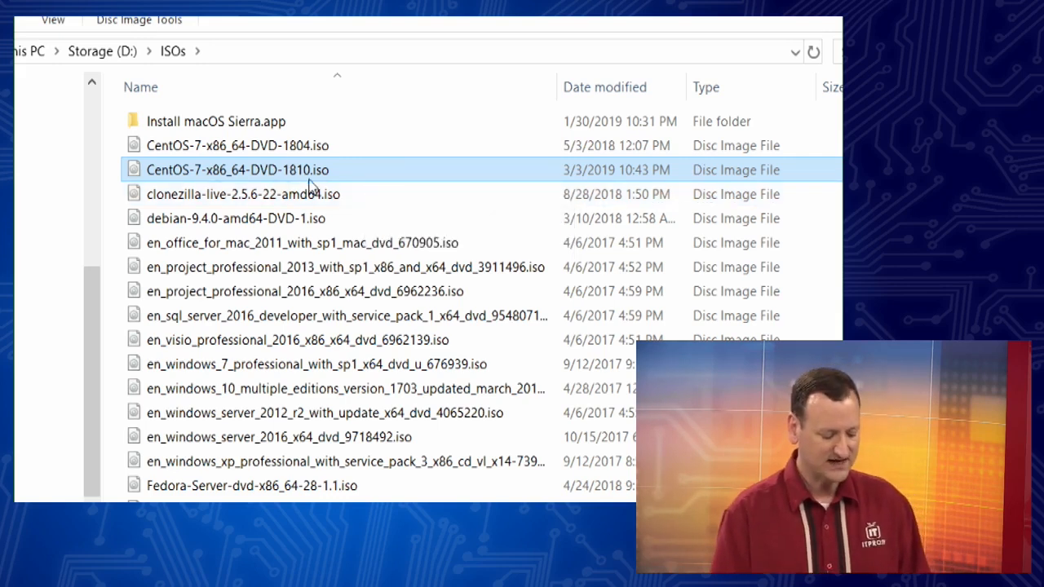
pyautogui.moveTo(317, 178)
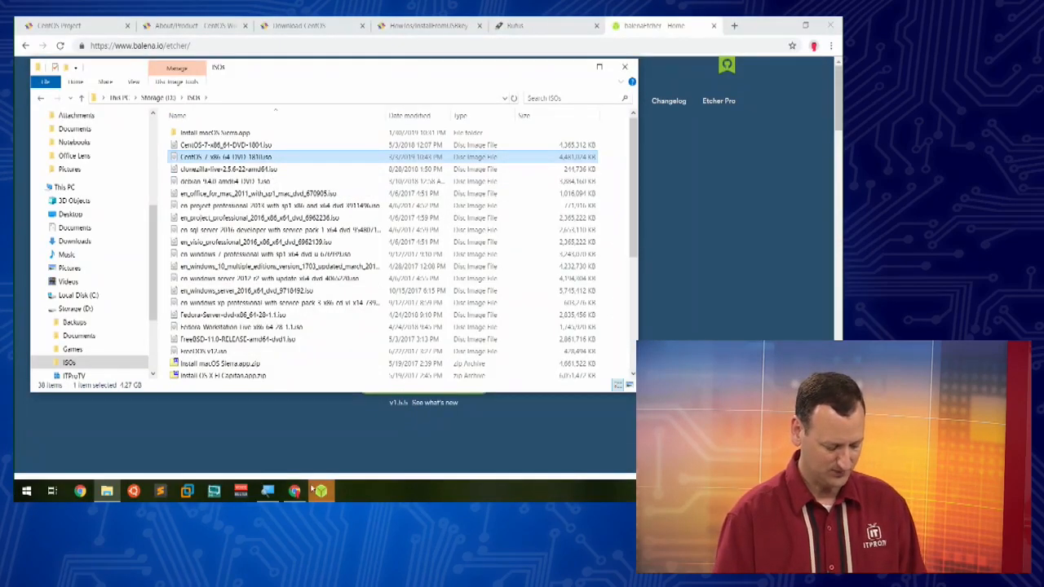
# Step: Launch Etcher and select the CentOS-7-x86_64-DVD-1810.iso image from the ISOs folder on Storage (D:)
pyautogui.click(318, 489)
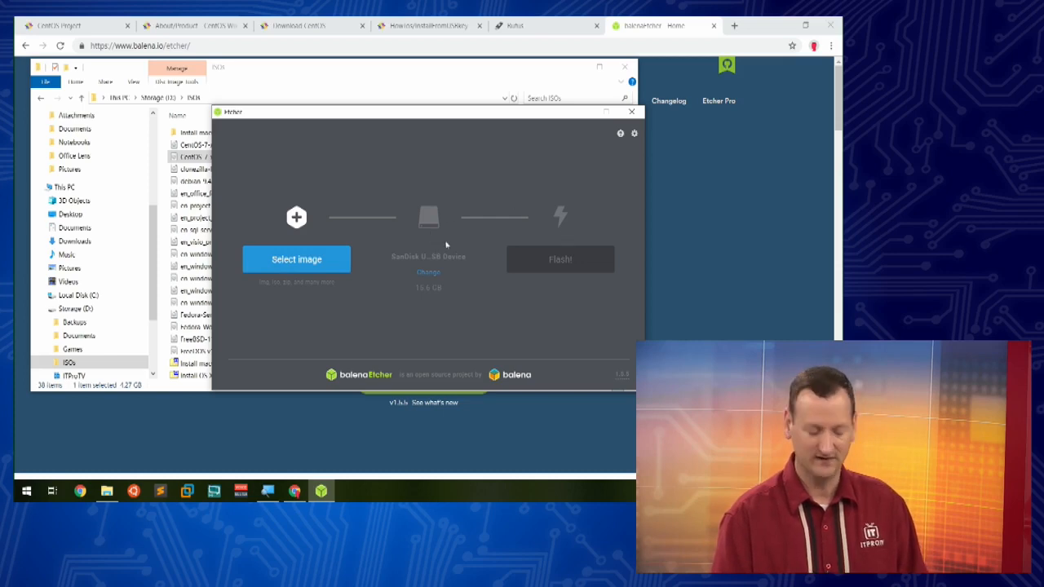
pyautogui.click(297, 259)
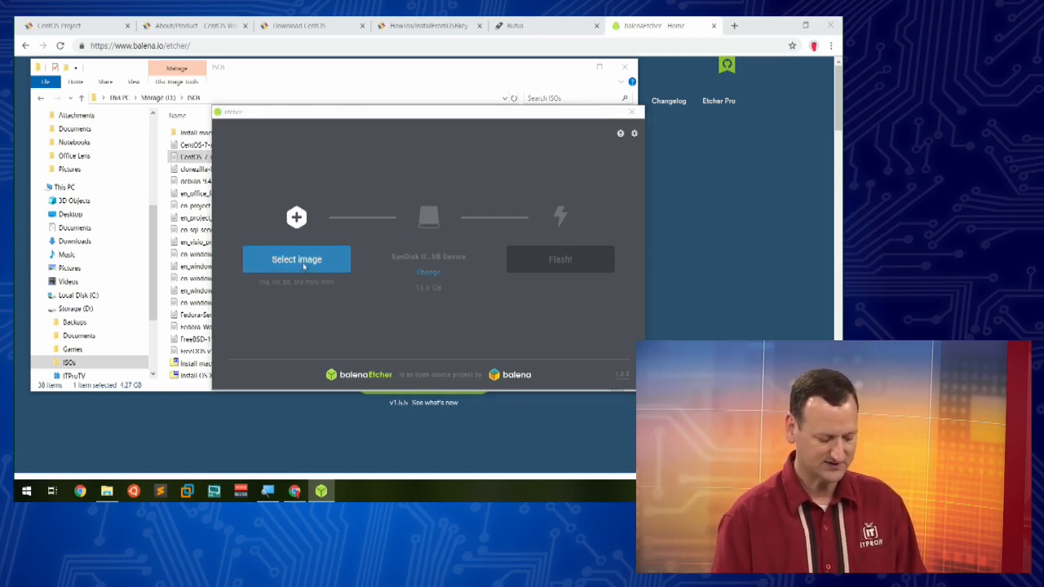
pyautogui.scroll(-10, 280, 298)
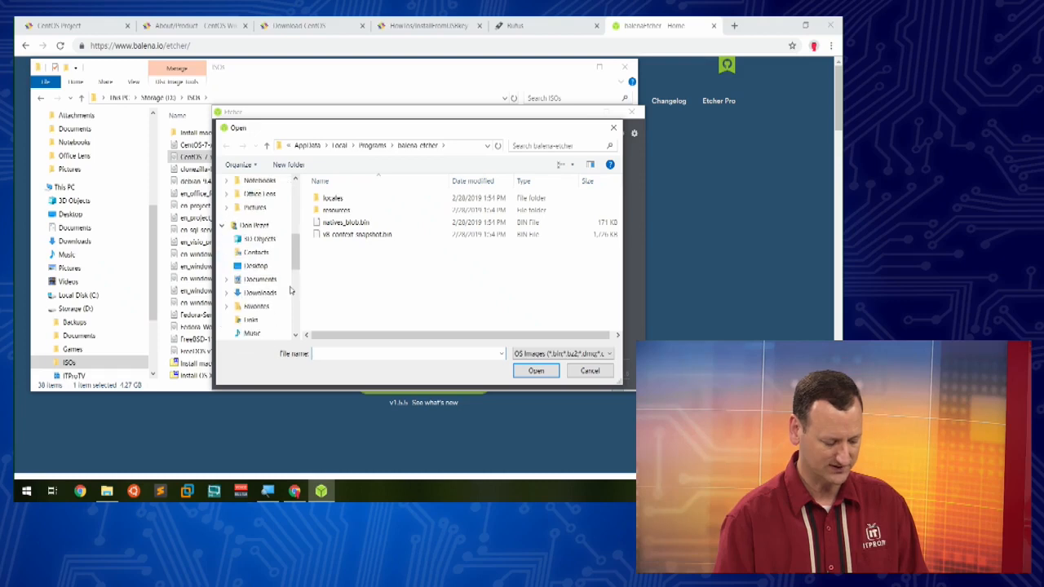
pyautogui.scroll(-5, 277, 290)
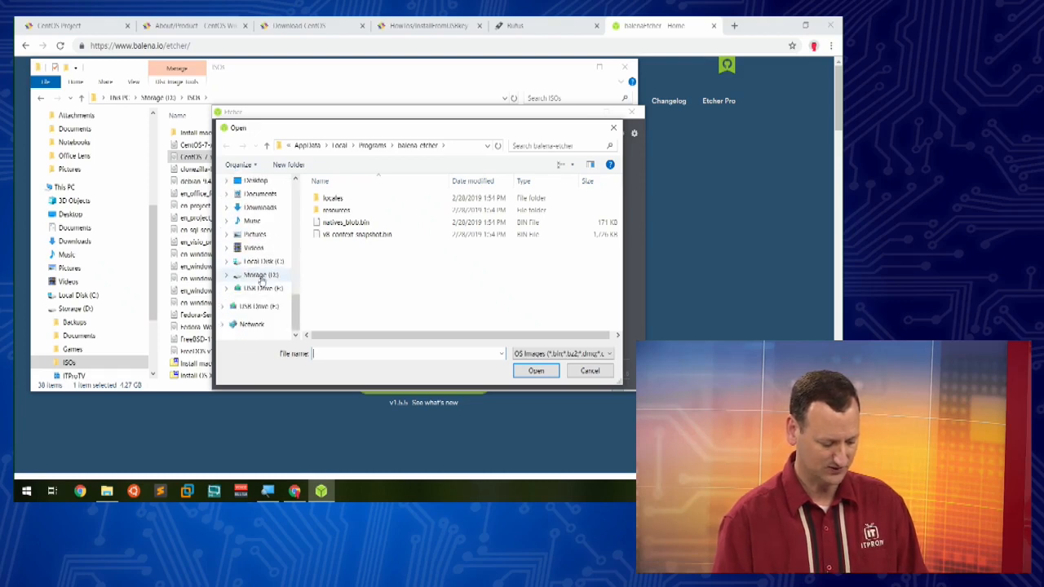
pyautogui.click(260, 274)
pyautogui.doubleClick(329, 234)
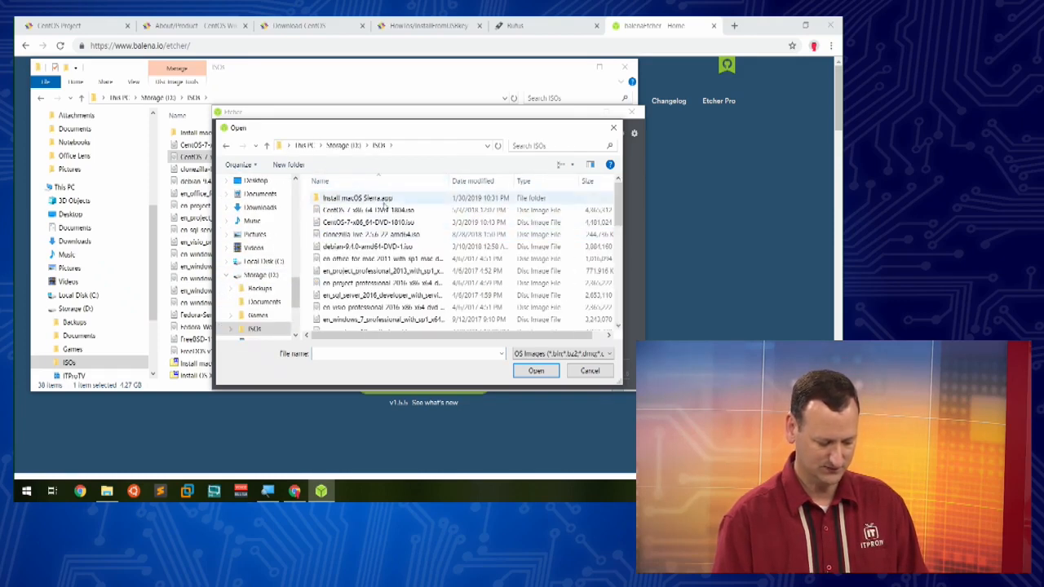
pyautogui.click(384, 223)
pyautogui.click(526, 374)
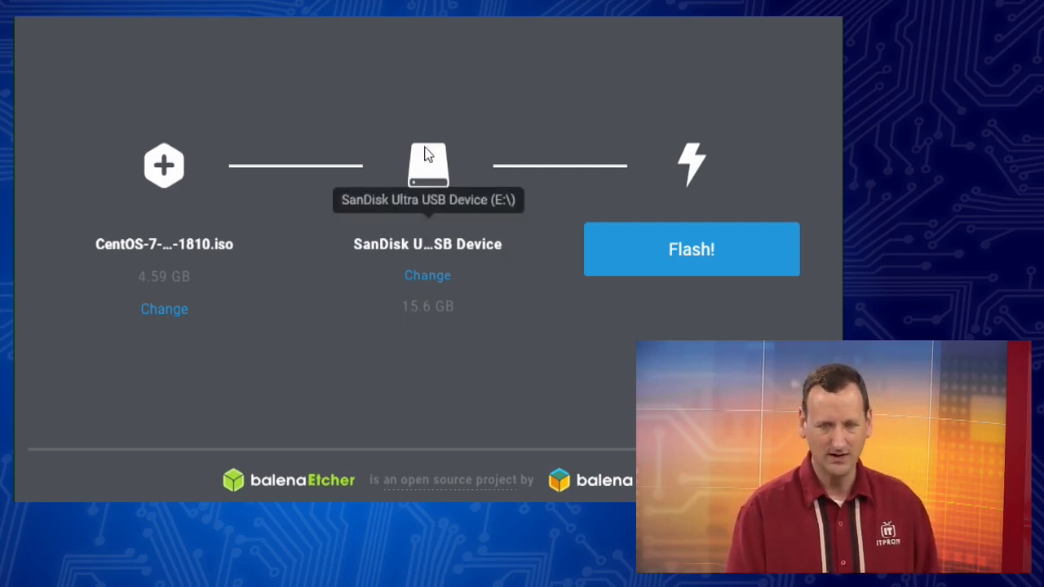
# Step: Flash the CentOS image to the SanDisk Ultra USB device
pyautogui.click(739, 250)
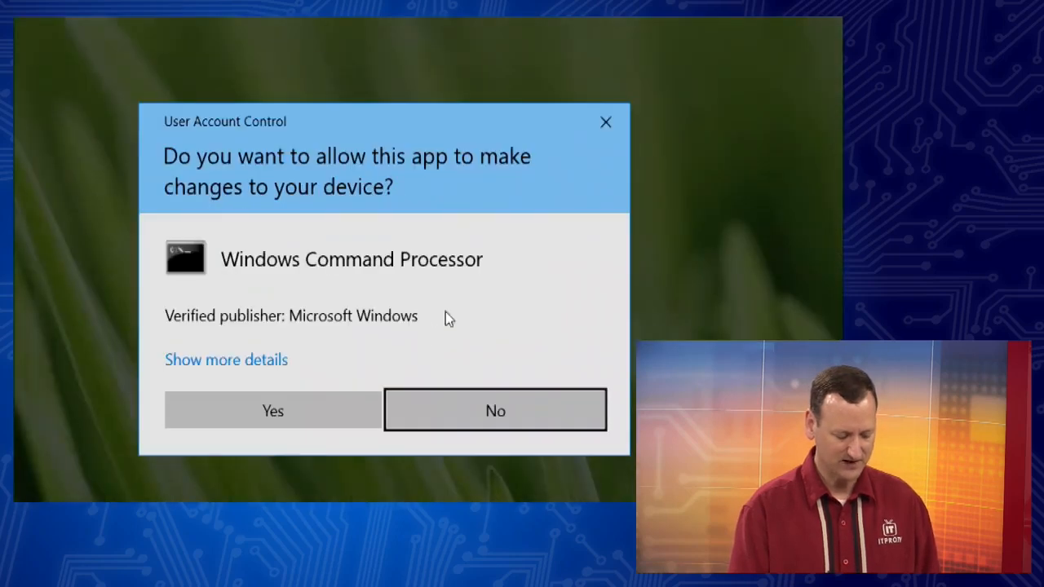
pyautogui.click(301, 419)
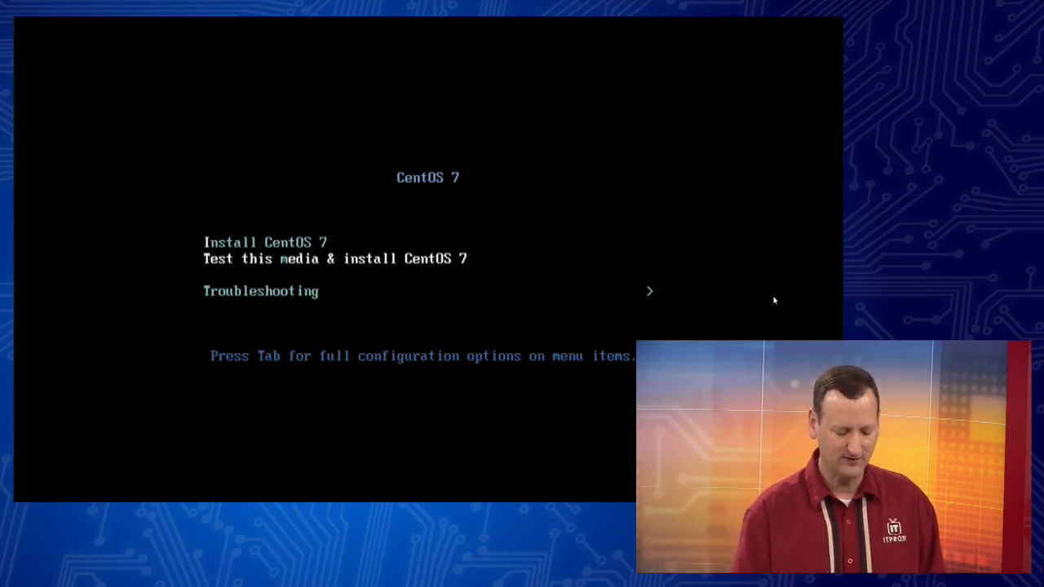
# Step: Boot from the USB and start the Install CentOS 7 entry in the boot menu
pyautogui.click(641, 284)
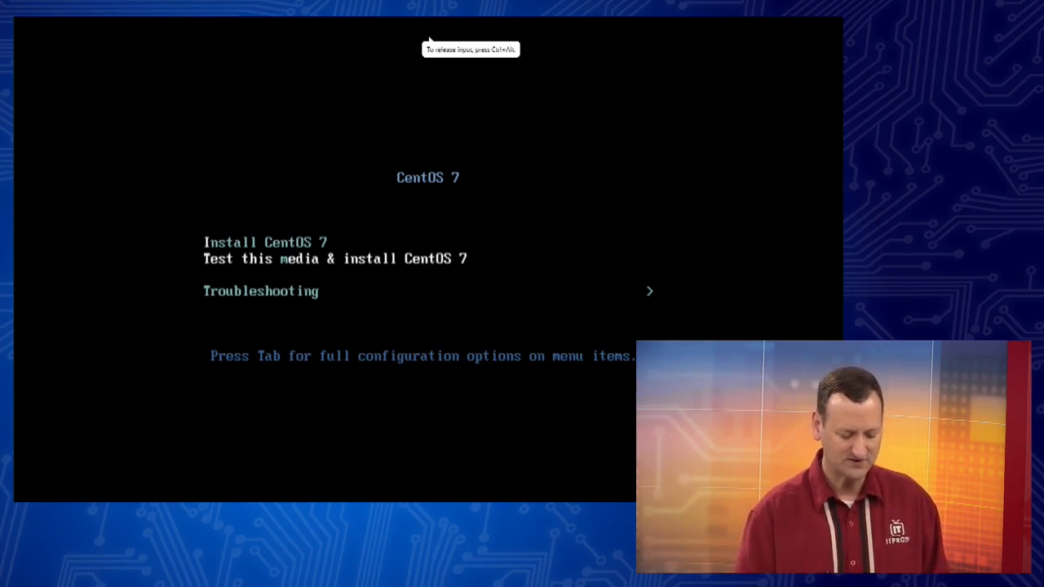
pyautogui.press('Up')
pyautogui.press('Down')
pyautogui.press('Up')
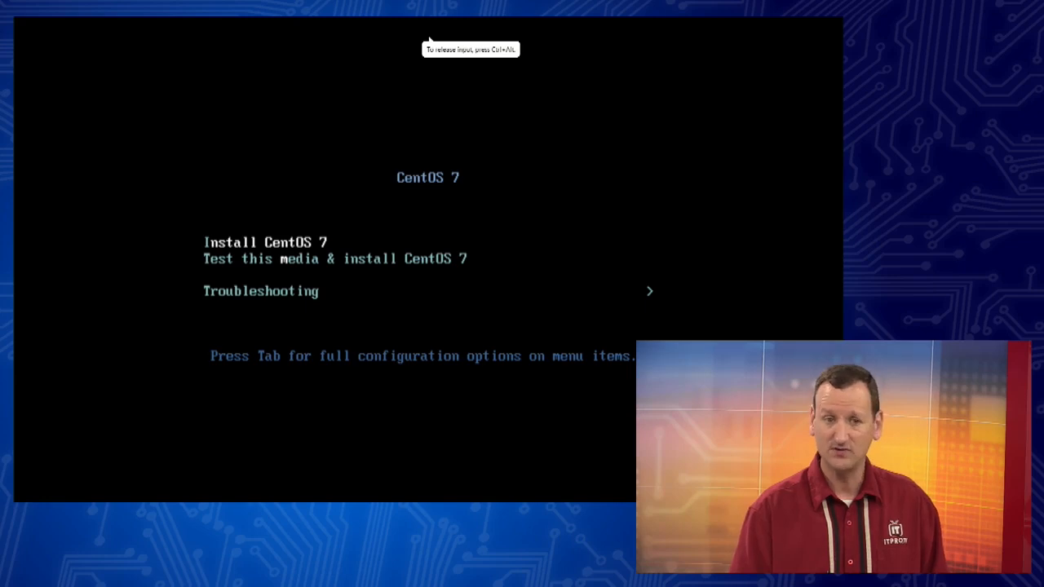
pyautogui.press('Down')
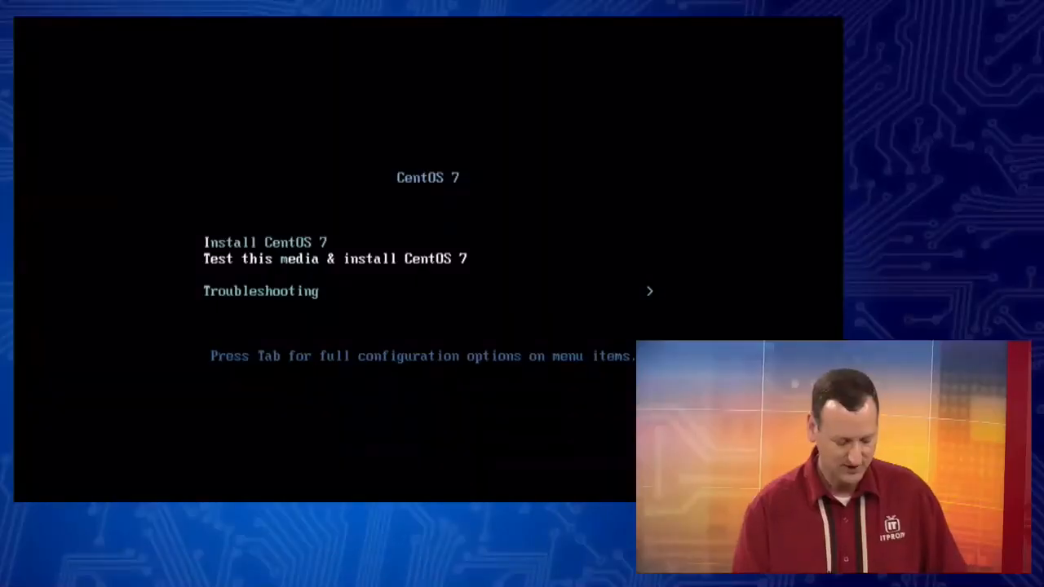
pyautogui.press('Up')
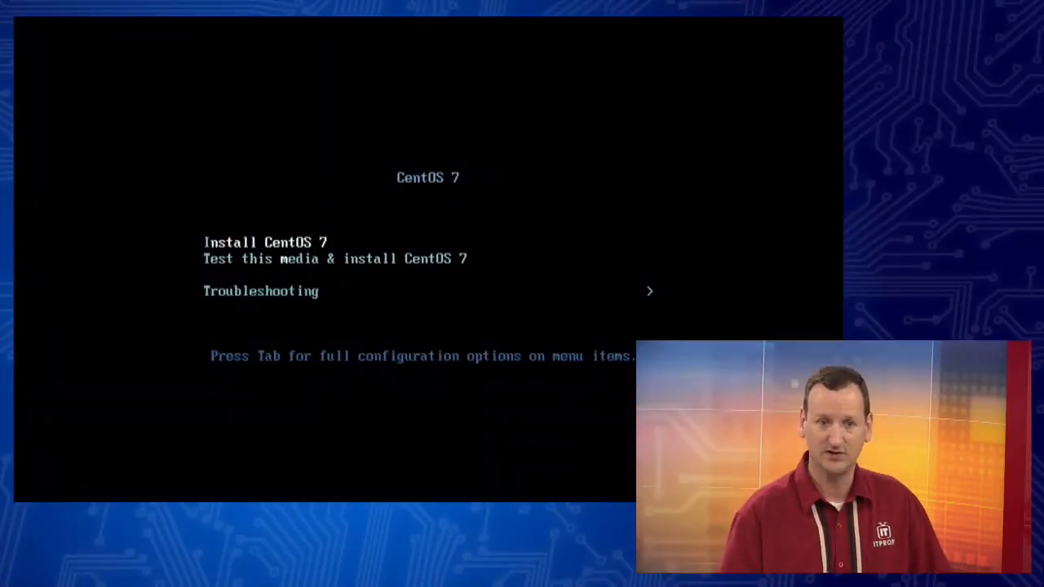
pyautogui.press('Down')
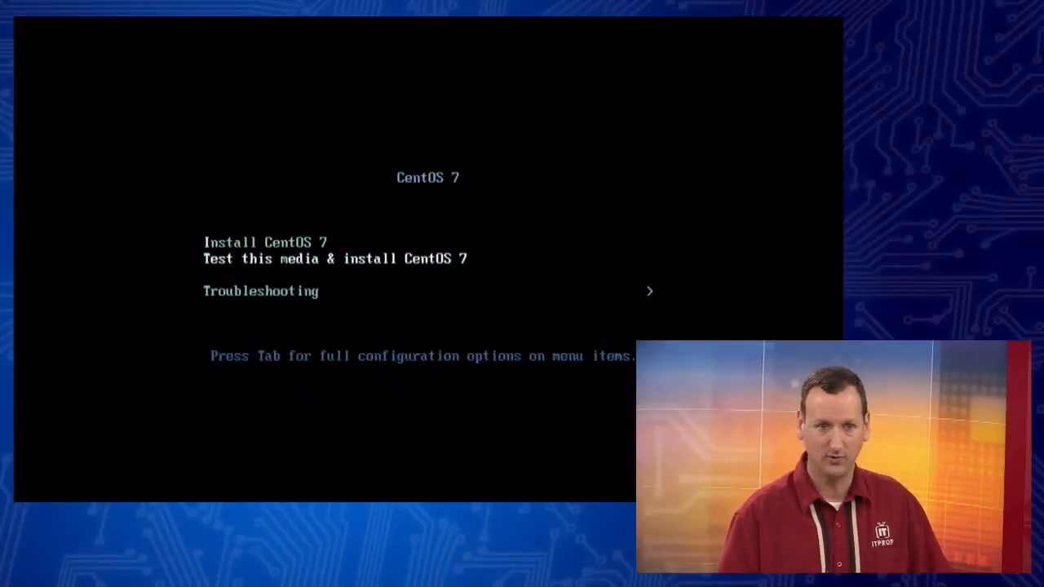
pyautogui.press('Up')
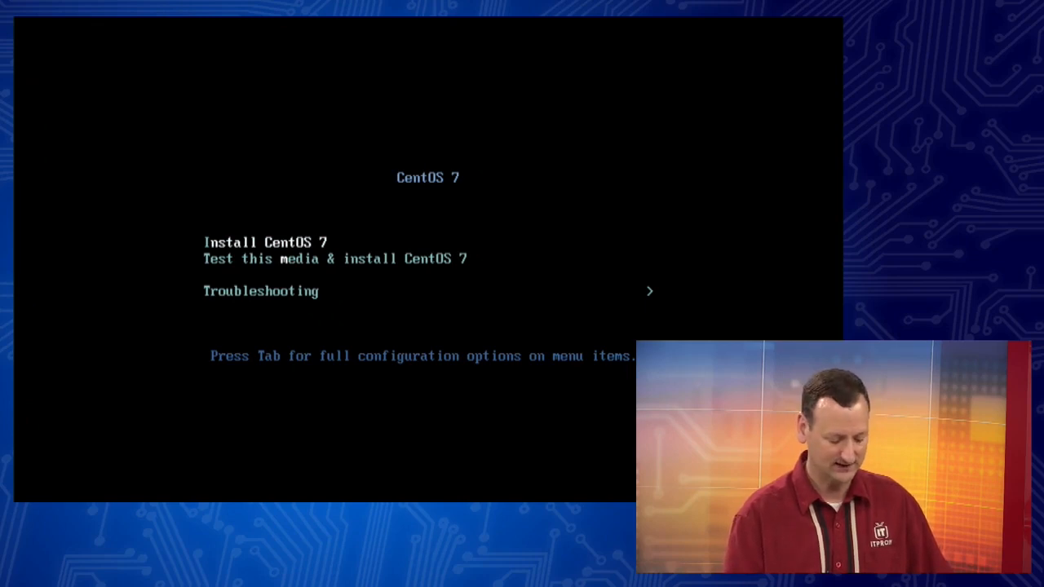
pyautogui.press('Return')
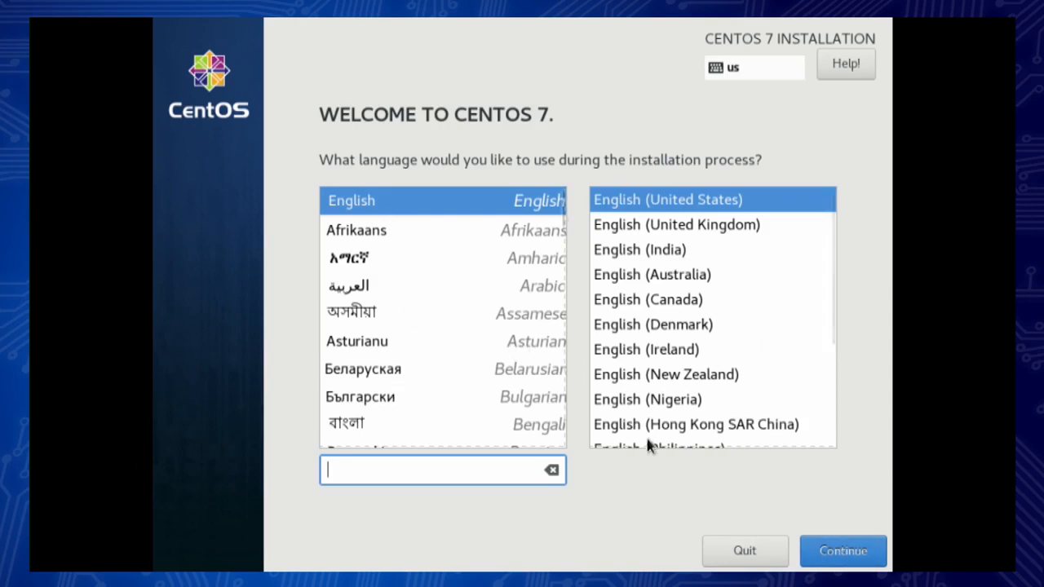
# Step: Continue the installer with English (United States) as the installation language
pyautogui.click(848, 558)
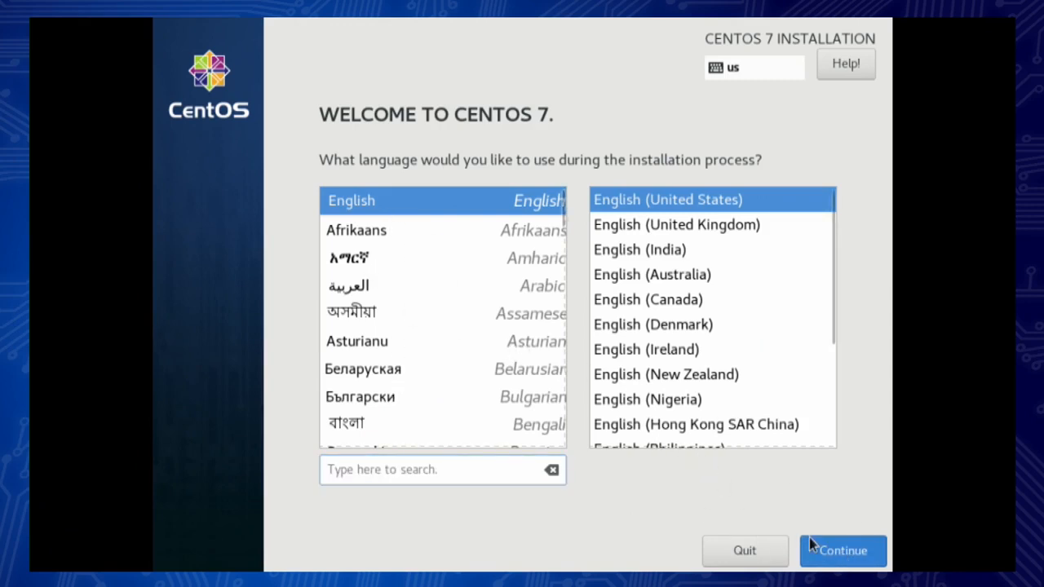
pyautogui.click(853, 540)
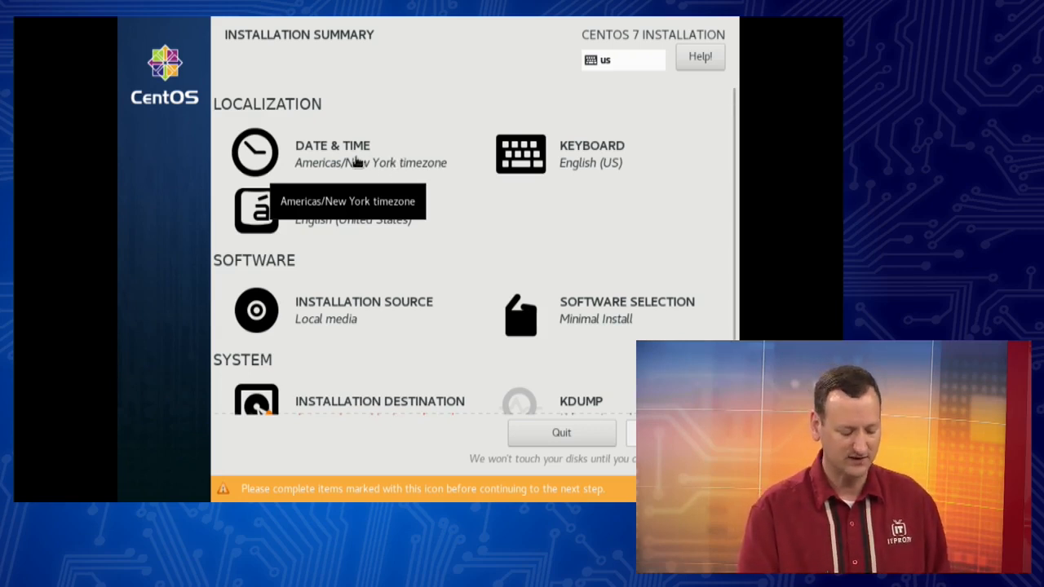
# Step: Open Date & Time, switch the clock to AM/PM format, and return to the summary
pyautogui.click(357, 163)
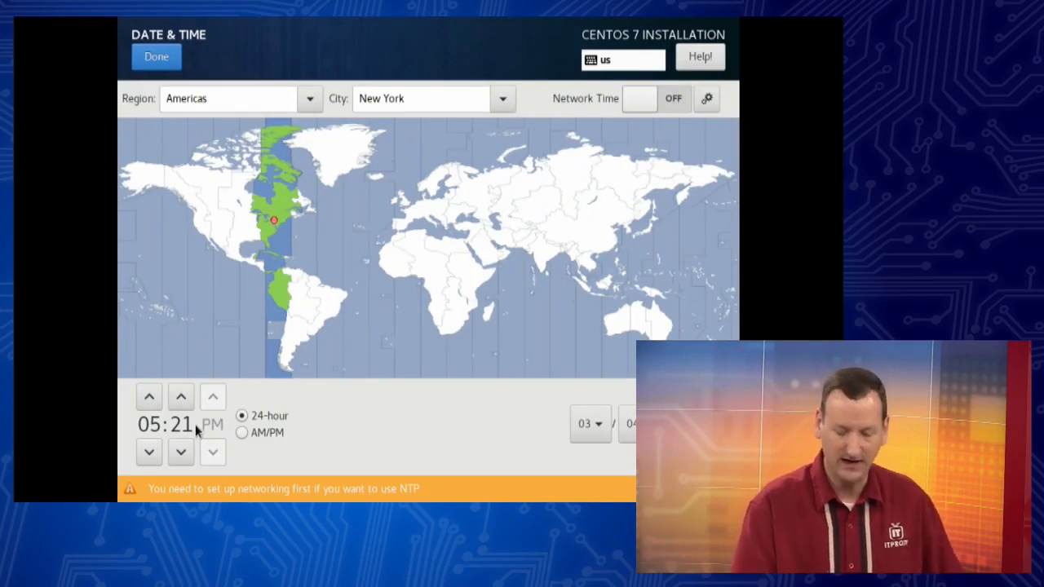
pyautogui.click(243, 432)
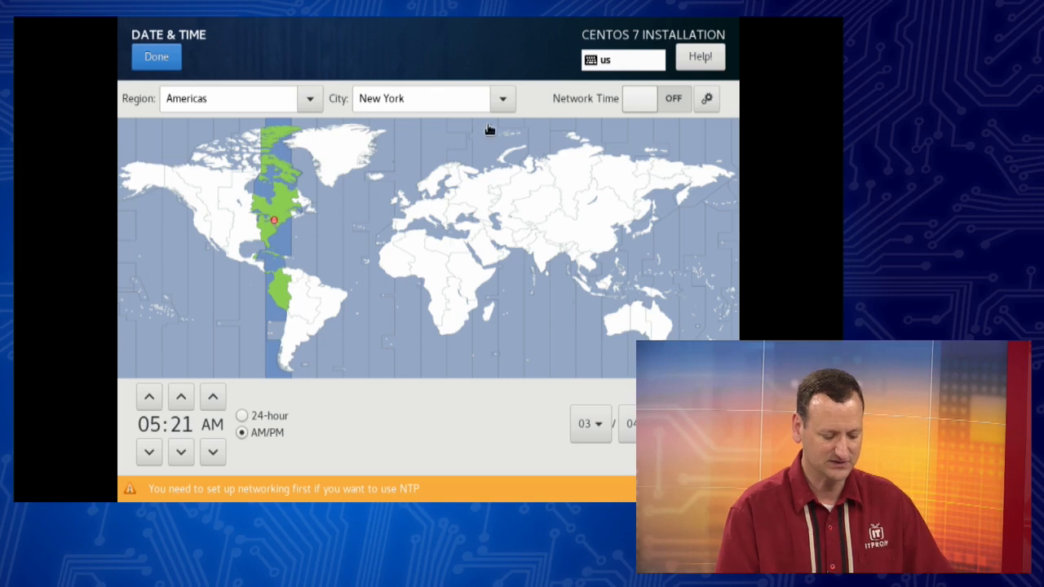
pyautogui.click(106, 345)
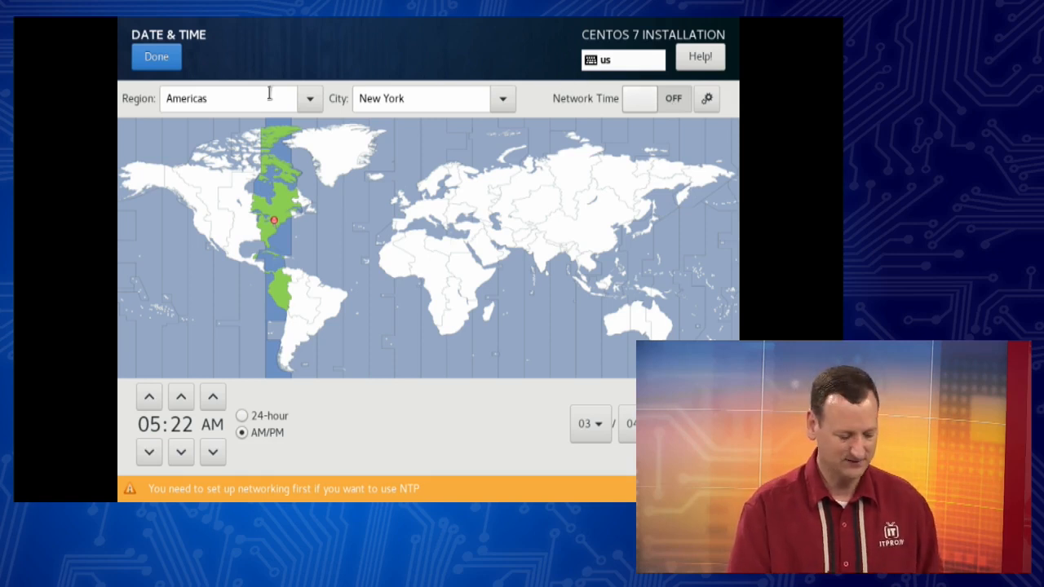
pyautogui.click(178, 62)
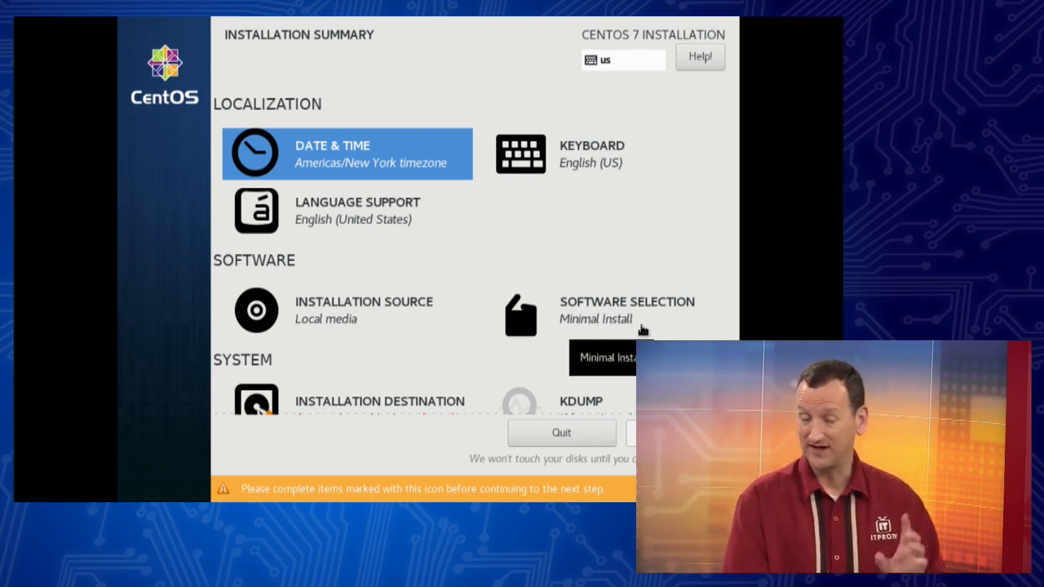
# Step: Open Software Selection and choose GNOME Desktop as the base environment
pyautogui.click(567, 313)
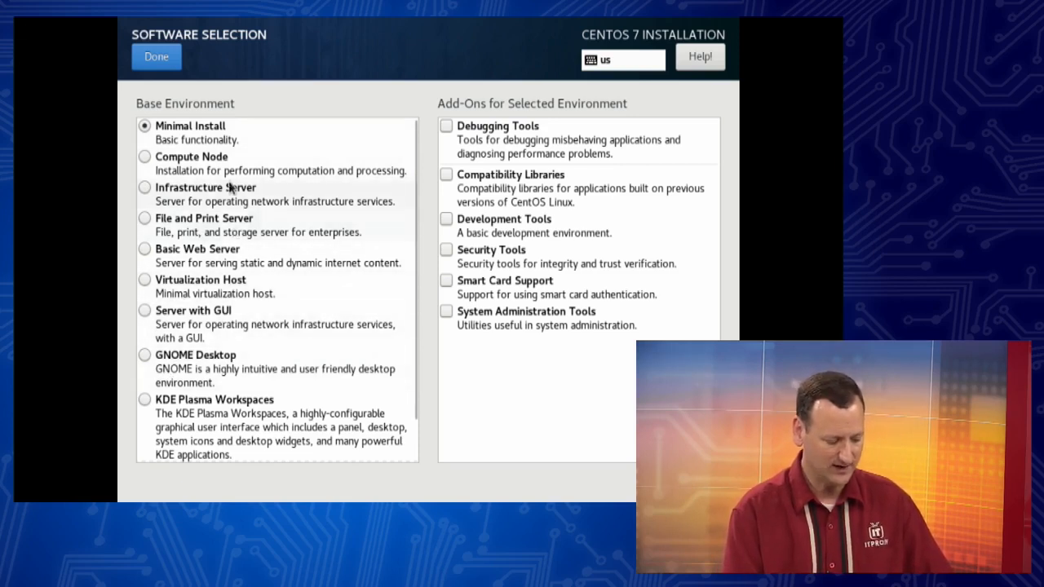
pyautogui.scroll(-1, 240, 244)
pyautogui.scroll(1, 237, 280)
pyautogui.scroll(-1, 239, 280)
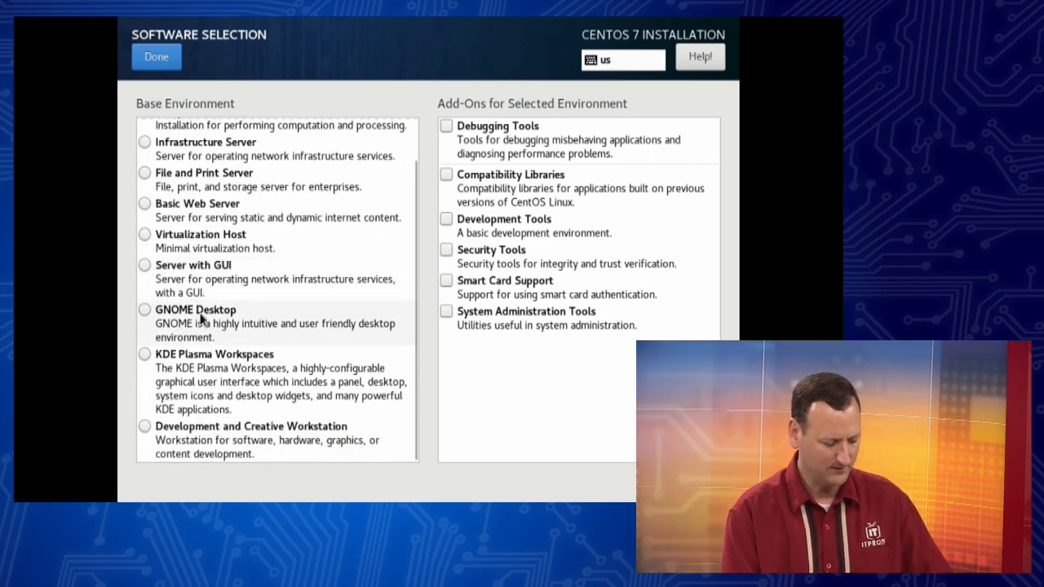
pyautogui.click(234, 314)
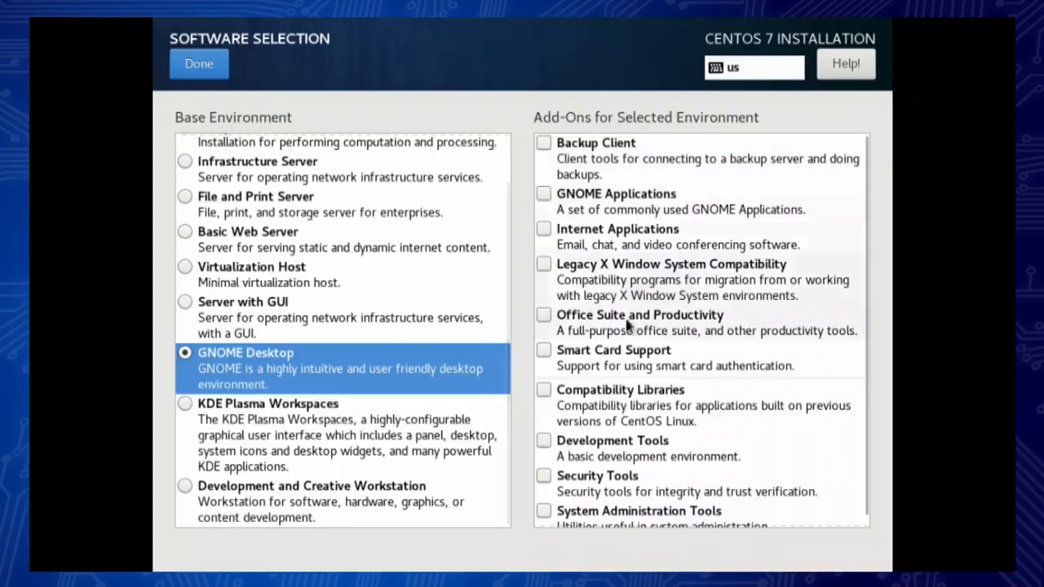
# Step: Add the GNOME Applications, Office Suite and Productivity, and Internet Applications add-ons, and finish the software selection
pyautogui.click(608, 201)
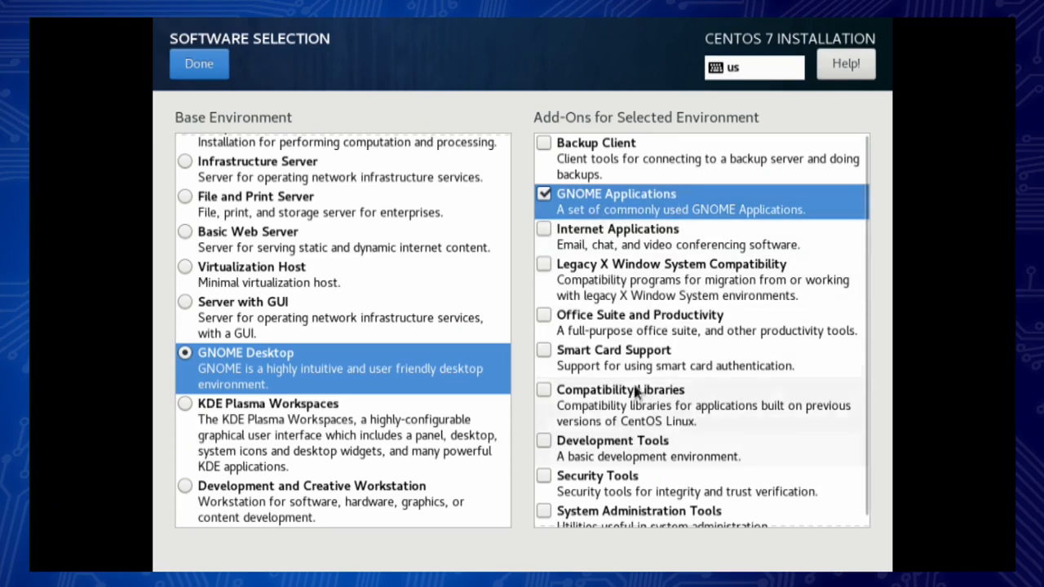
pyautogui.click(590, 323)
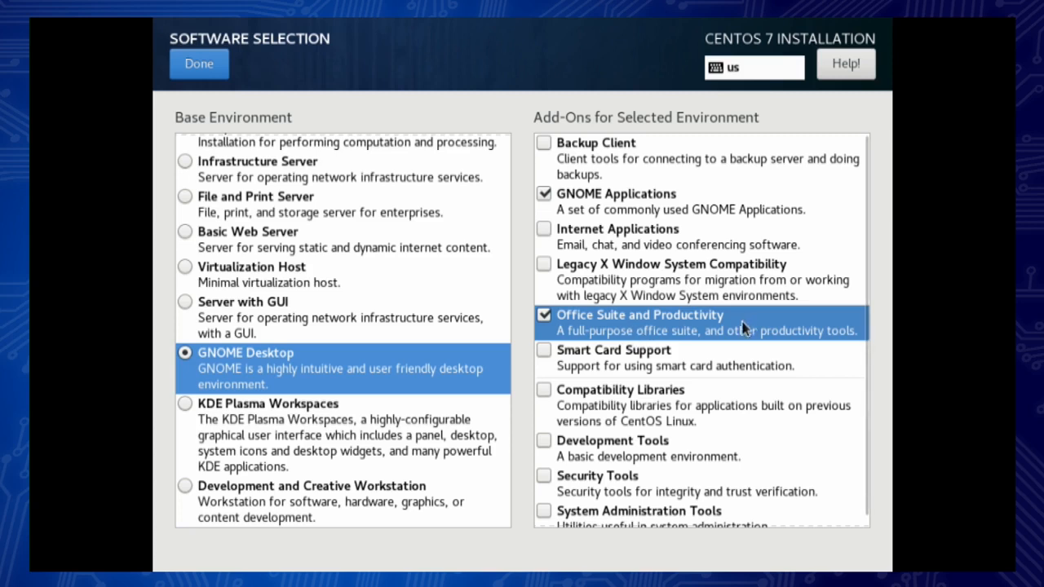
pyautogui.scroll(-1, 679, 298)
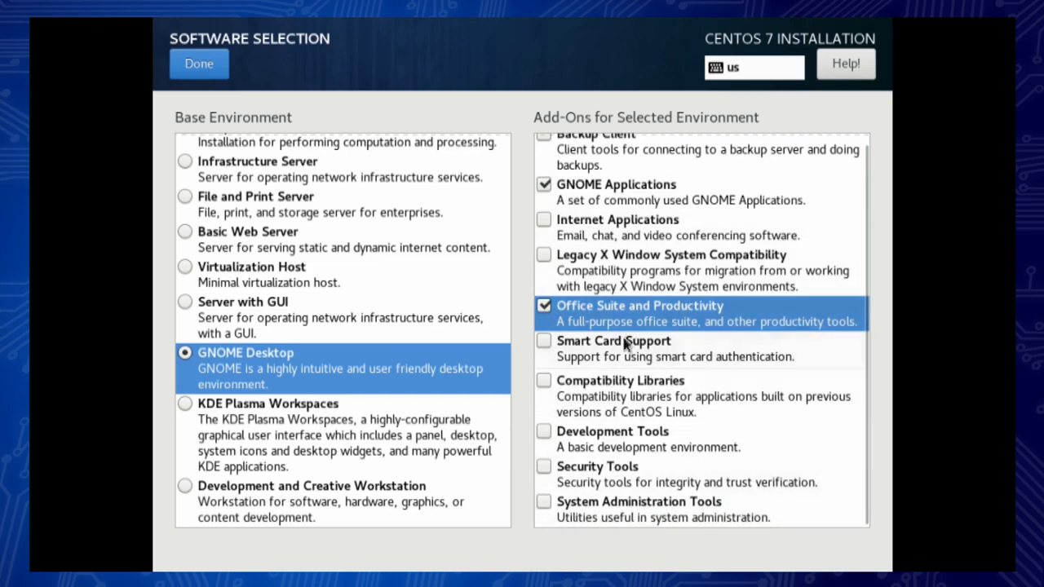
pyautogui.scroll(1, 633, 312)
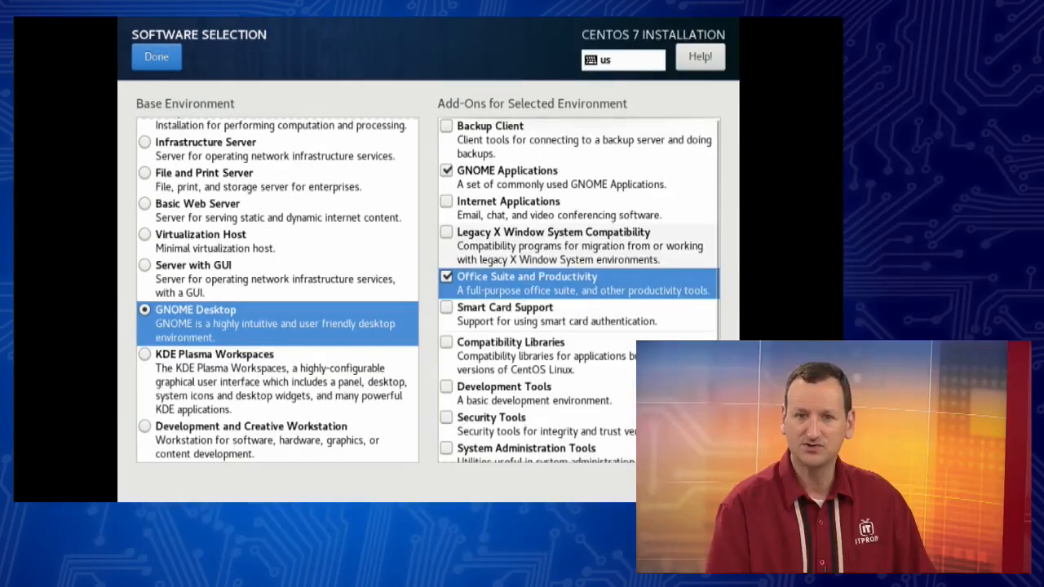
pyautogui.click(493, 205)
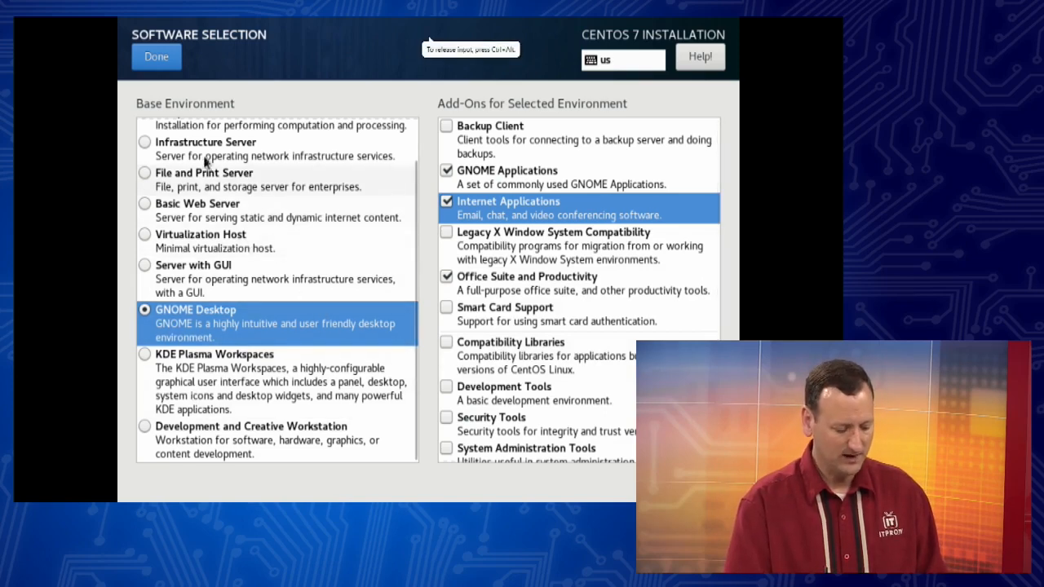
pyautogui.click(151, 59)
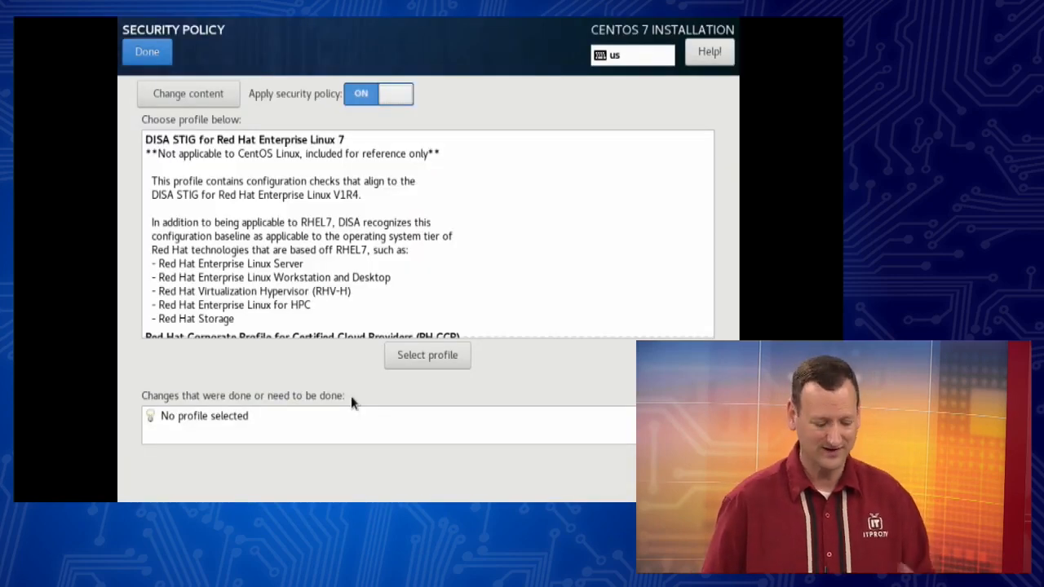
pyautogui.click(147, 52)
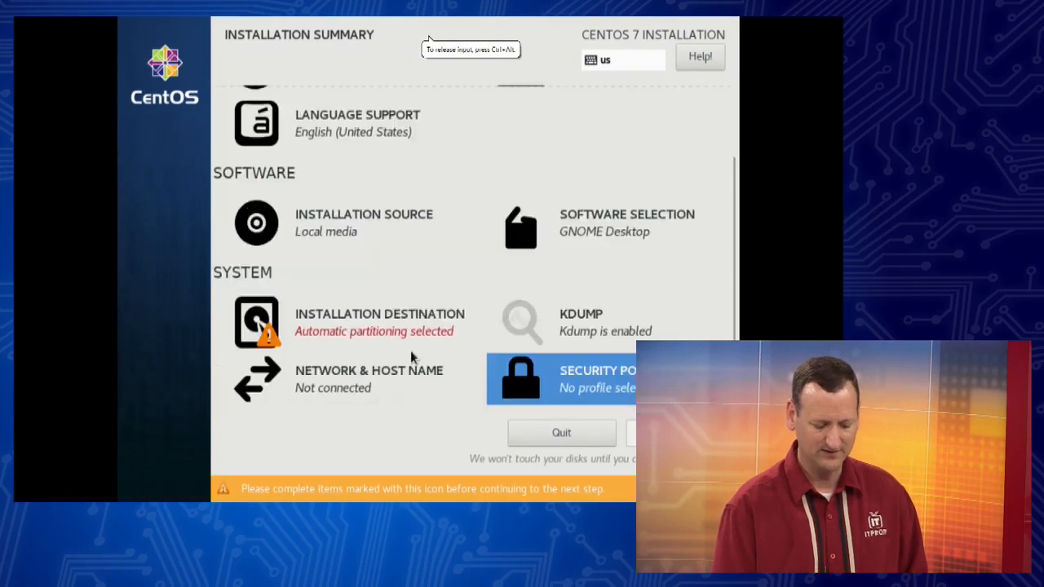
pyautogui.scroll(3, 411, 351)
pyautogui.scroll(-3, 411, 351)
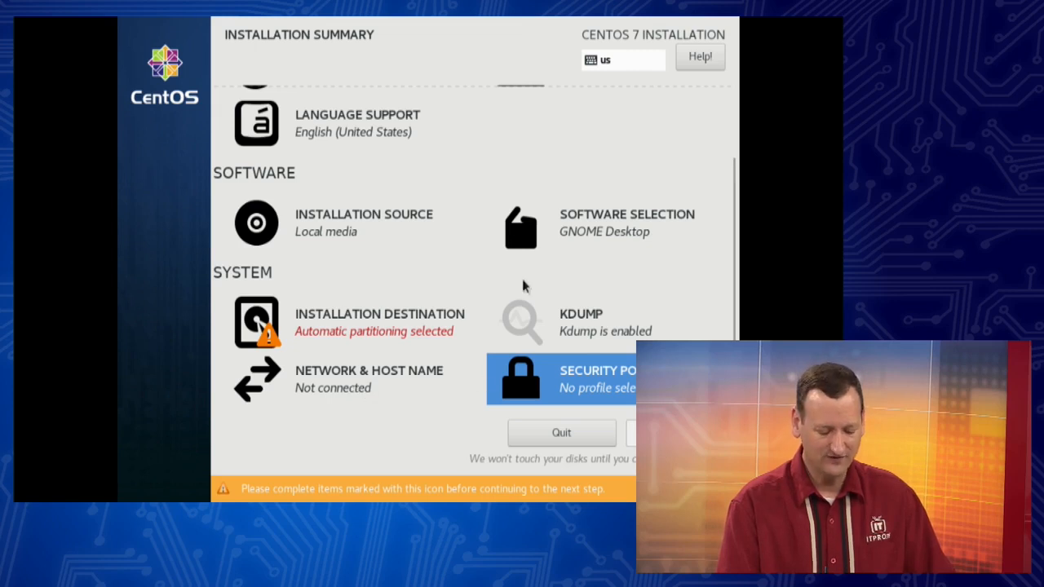
# Step: Open Network & Host Name, switch the Ethernet (ens33) connection on, and return to the summary
pyautogui.click(316, 389)
pyautogui.click(697, 117)
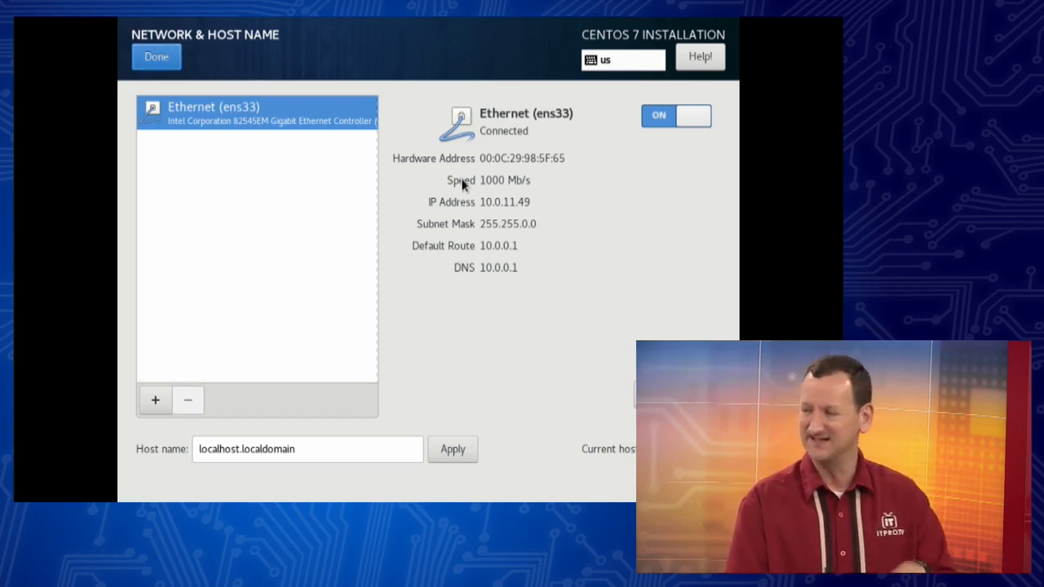
pyautogui.click(164, 61)
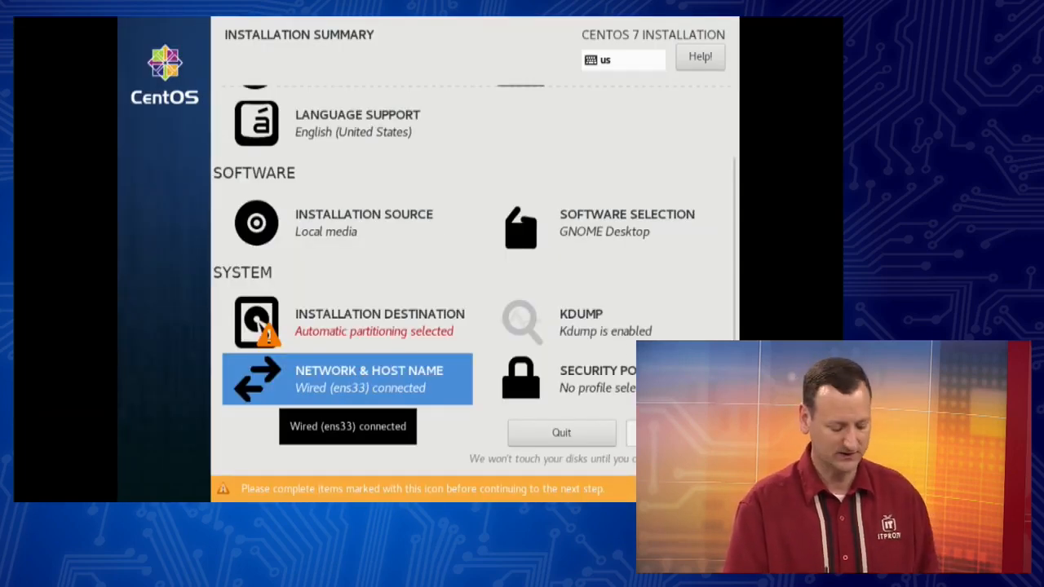
# Step: Open the Date & Time settings to review them and return to the summary
pyautogui.scroll(3, 426, 237)
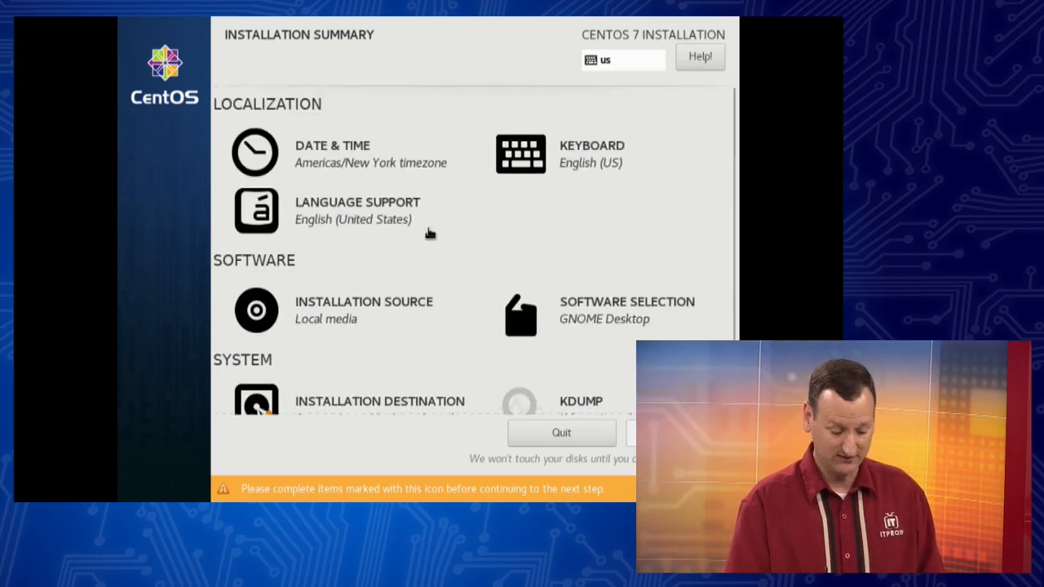
pyautogui.click(288, 162)
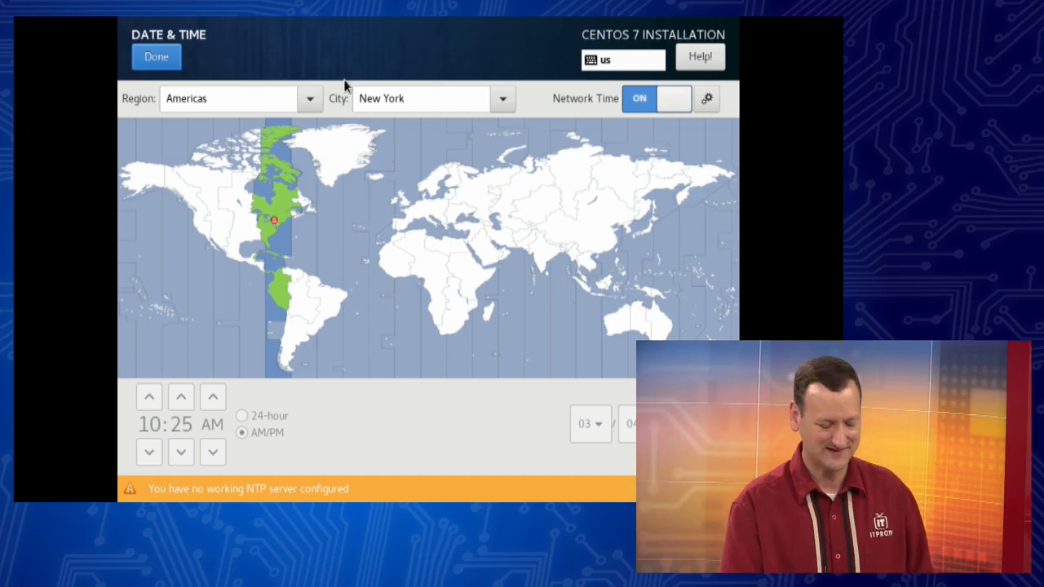
pyautogui.click(157, 56)
# Step: Open Kdump, disable kdump, and return to the summary
pyautogui.scroll(-2, 527, 204)
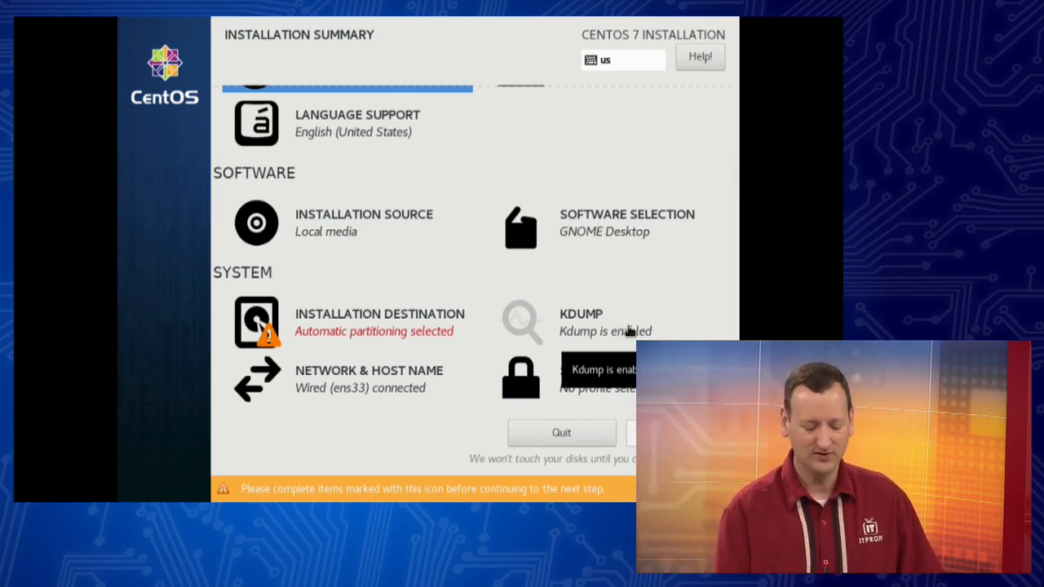
pyautogui.click(583, 326)
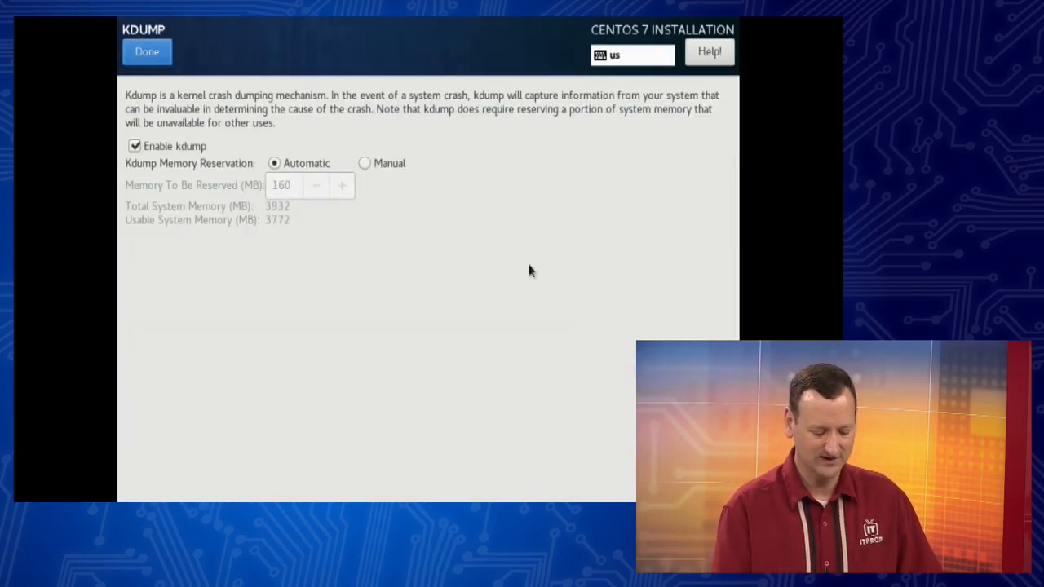
pyautogui.click(201, 150)
pyautogui.click(146, 52)
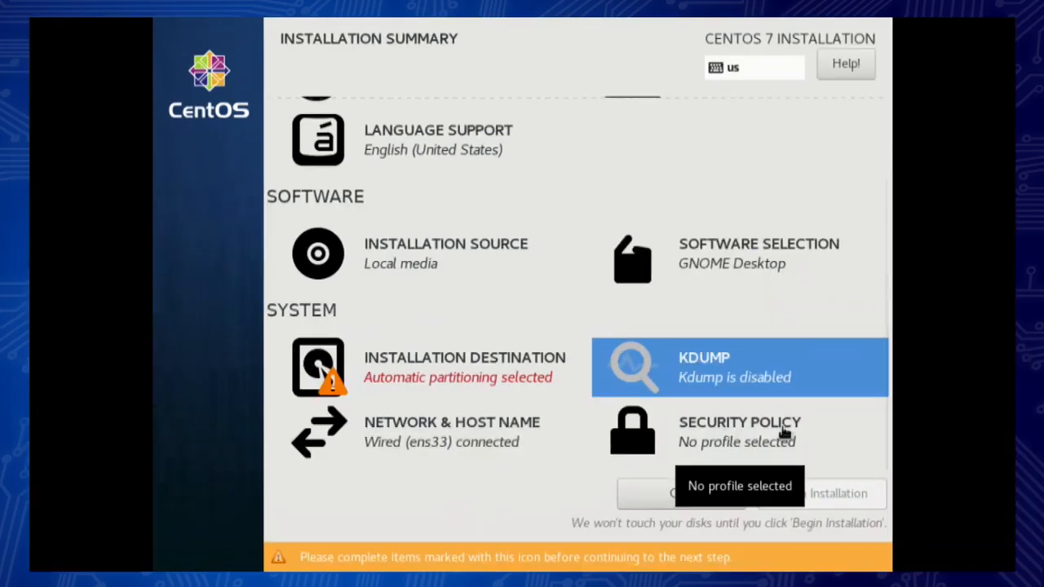
# Step: Apply the Standard System Security Profile for Red Hat Enterprise Linux 7 as the security policy
pyautogui.click(751, 443)
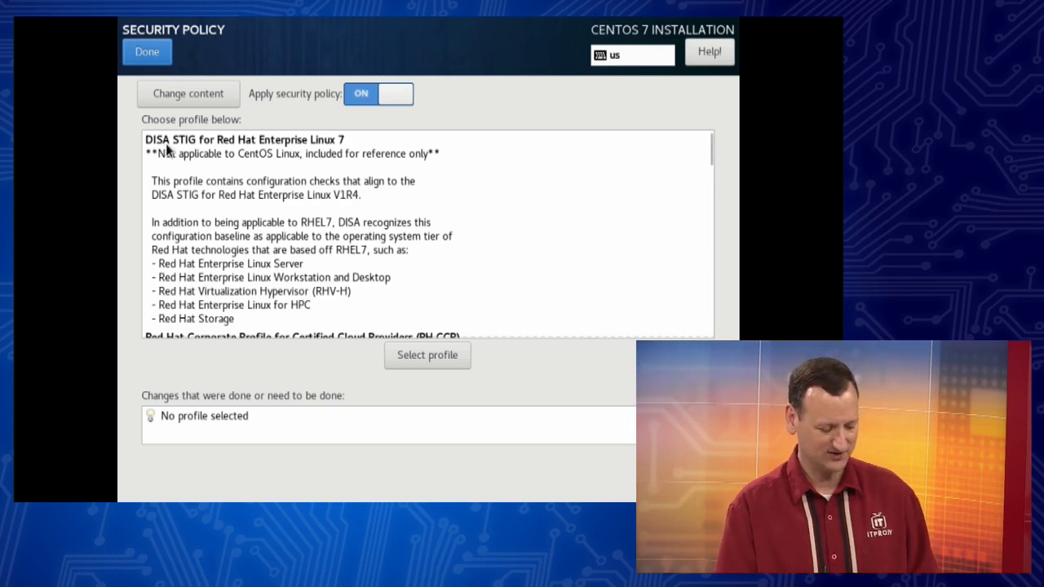
pyautogui.click(225, 141)
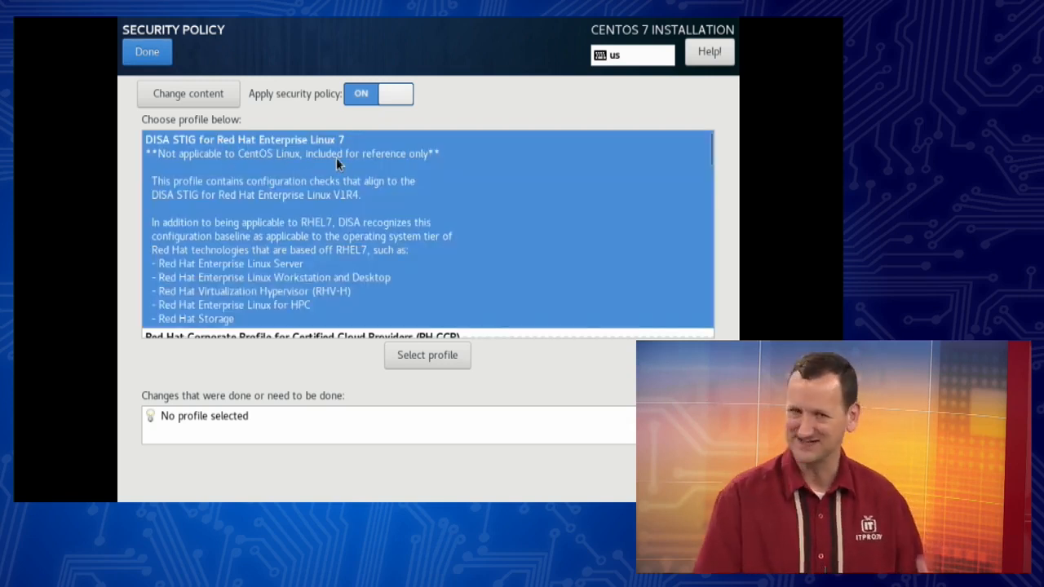
pyautogui.scroll(-3, 304, 163)
pyautogui.scroll(-12, 305, 164)
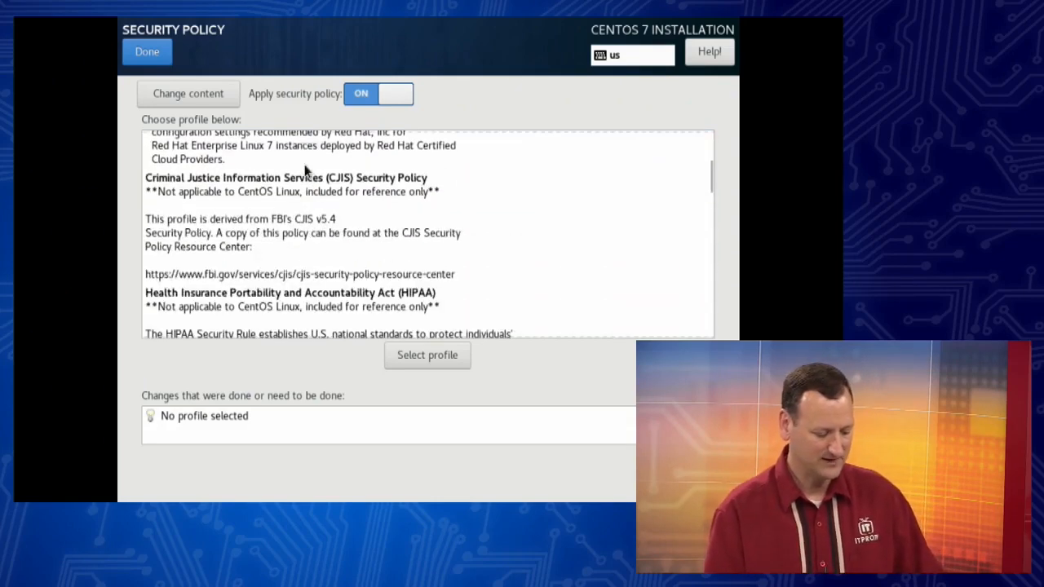
pyautogui.scroll(-5, 305, 168)
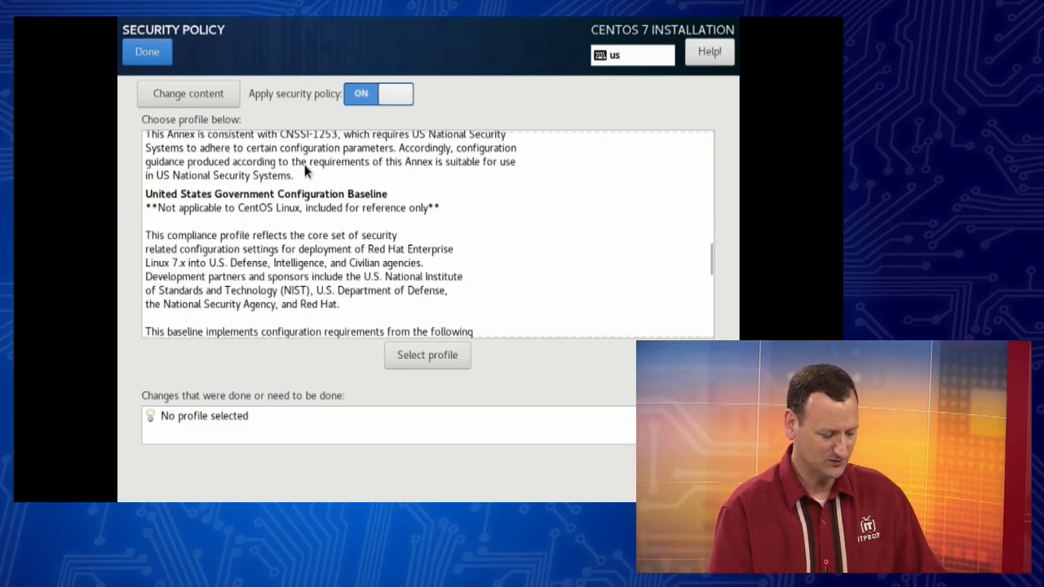
pyautogui.scroll(6, 304, 168)
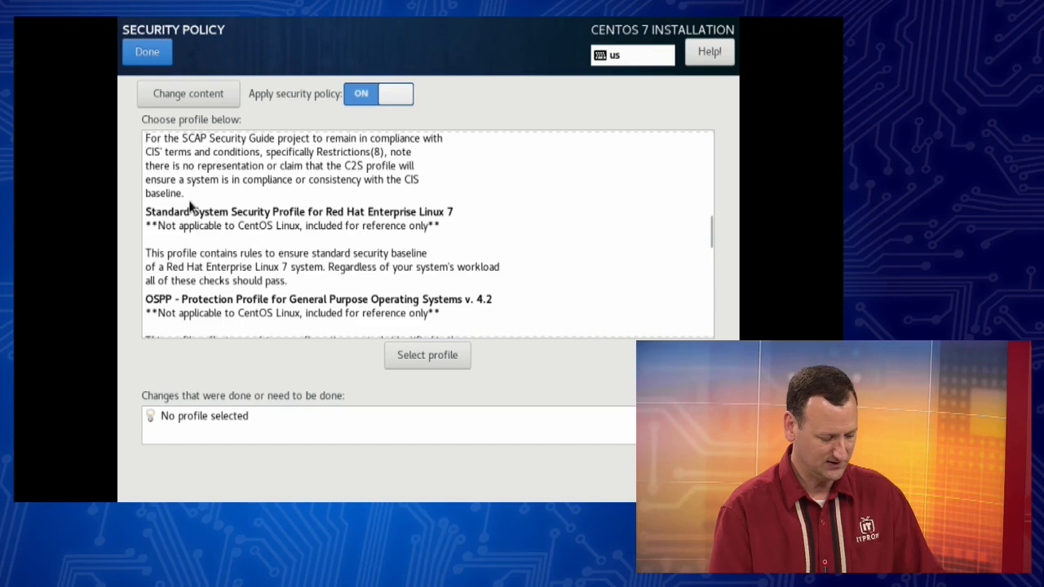
pyautogui.click(348, 218)
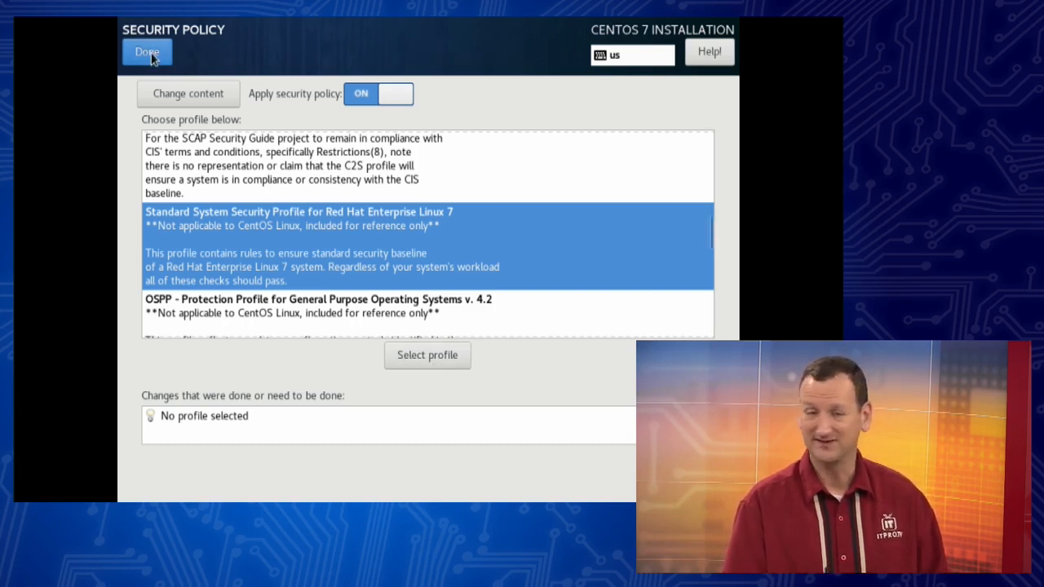
pyautogui.click(415, 347)
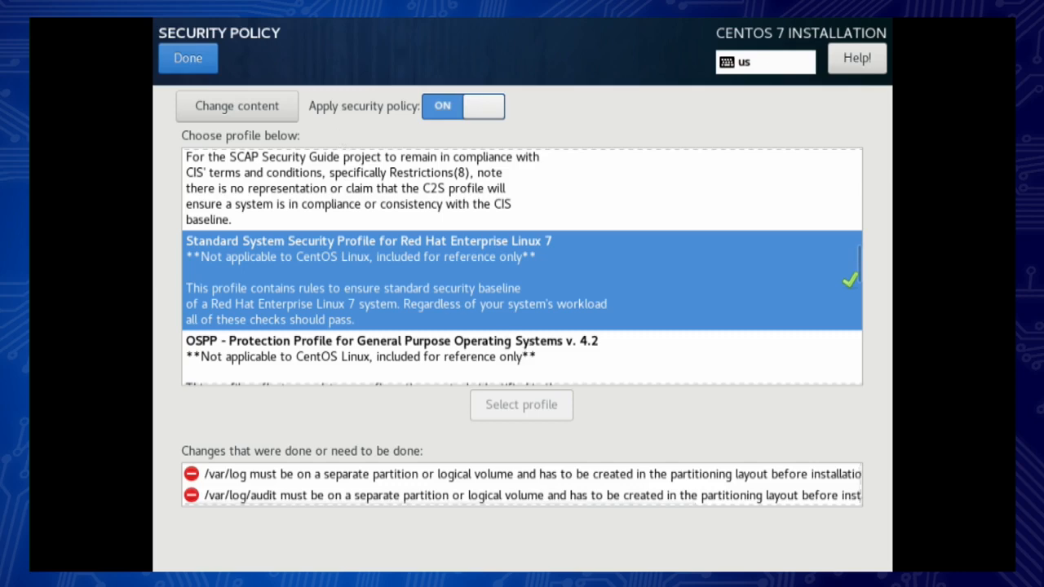
pyautogui.click(187, 61)
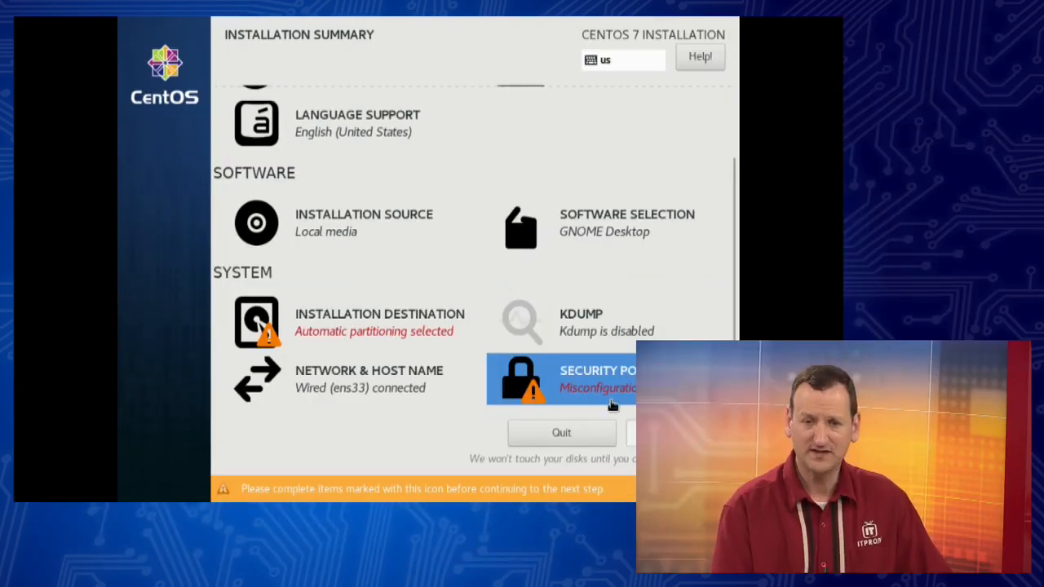
# Step: Open Installation Destination, keep the 500 GiB sda disk selected, and choose to configure partitioning manually
pyautogui.click(354, 334)
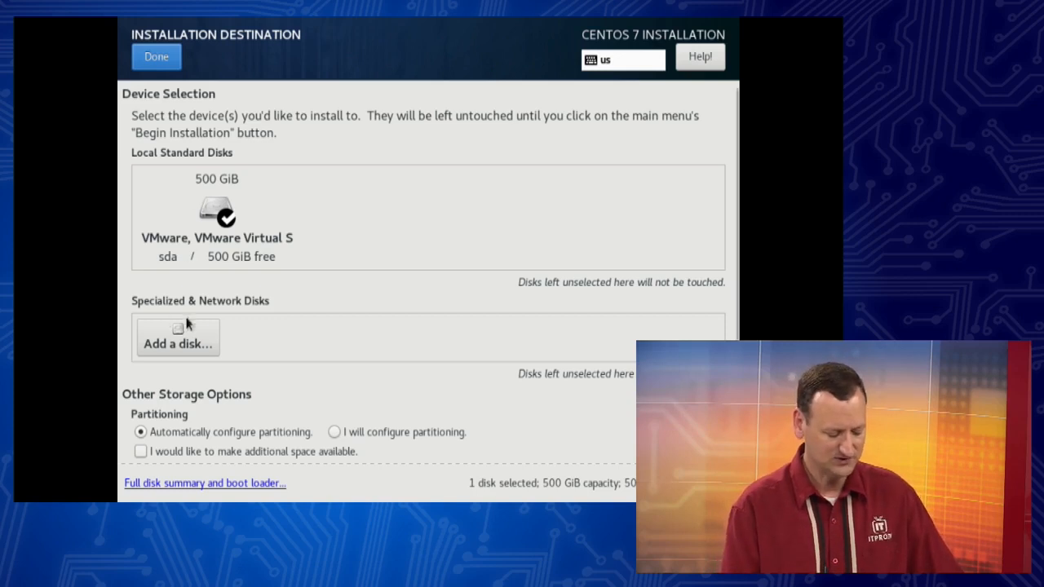
pyautogui.click(223, 210)
pyautogui.click(261, 252)
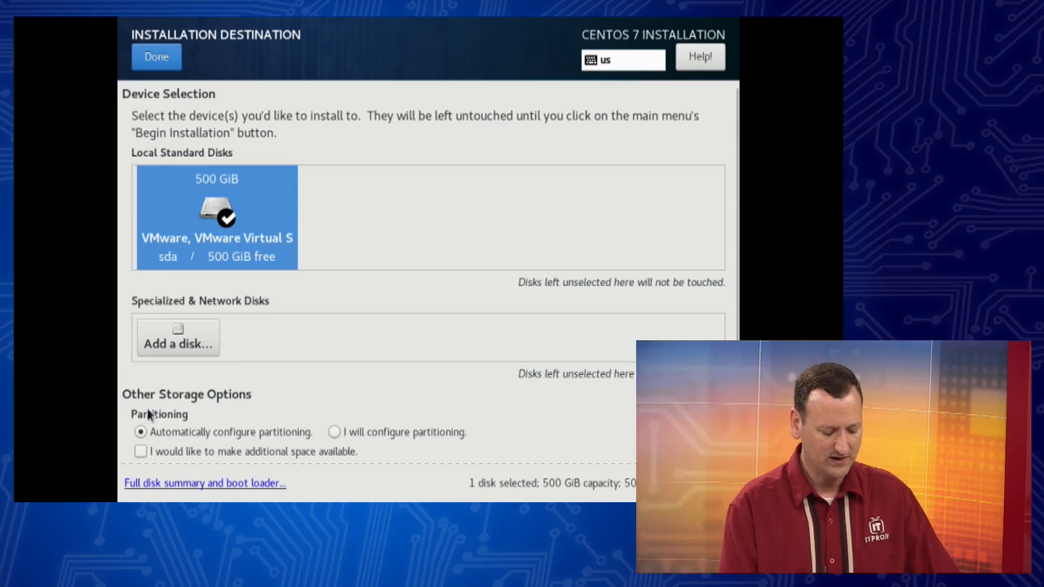
pyautogui.click(371, 432)
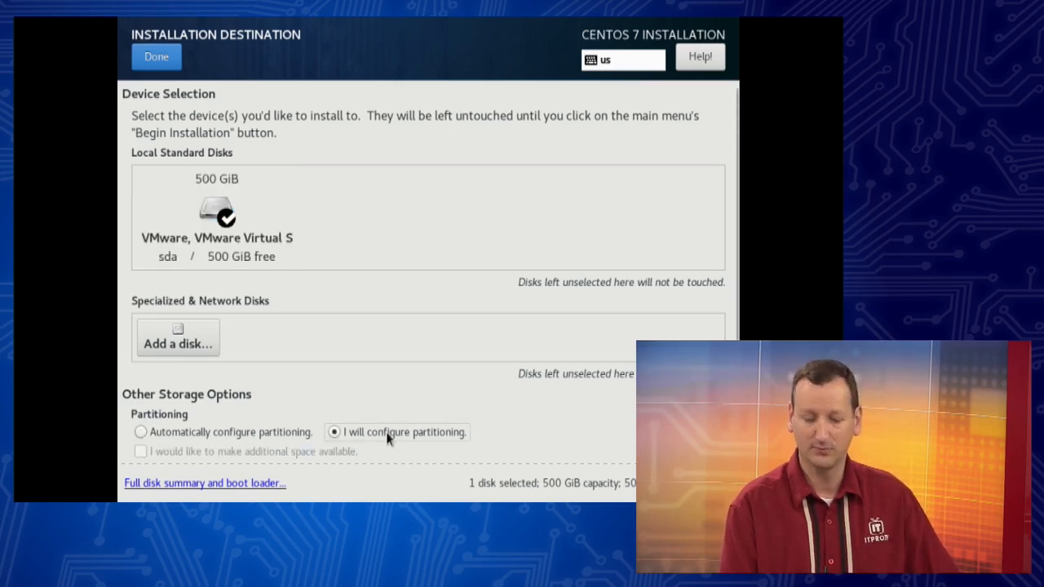
# Step: Try automatic partitioning with the additional-space option, then switch back to manual partitioning
pyautogui.scroll(-1, 278, 408)
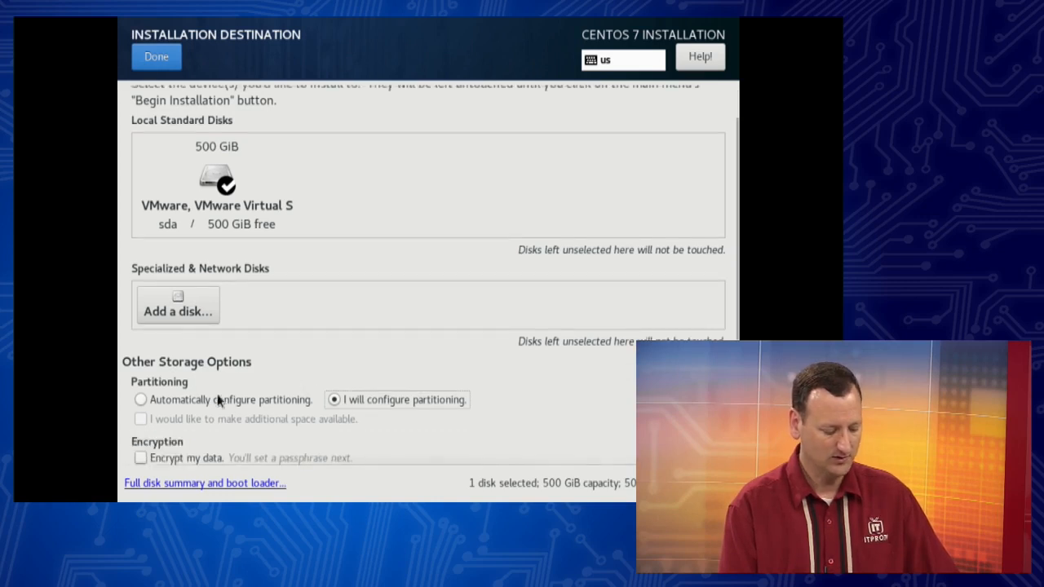
pyautogui.click(172, 401)
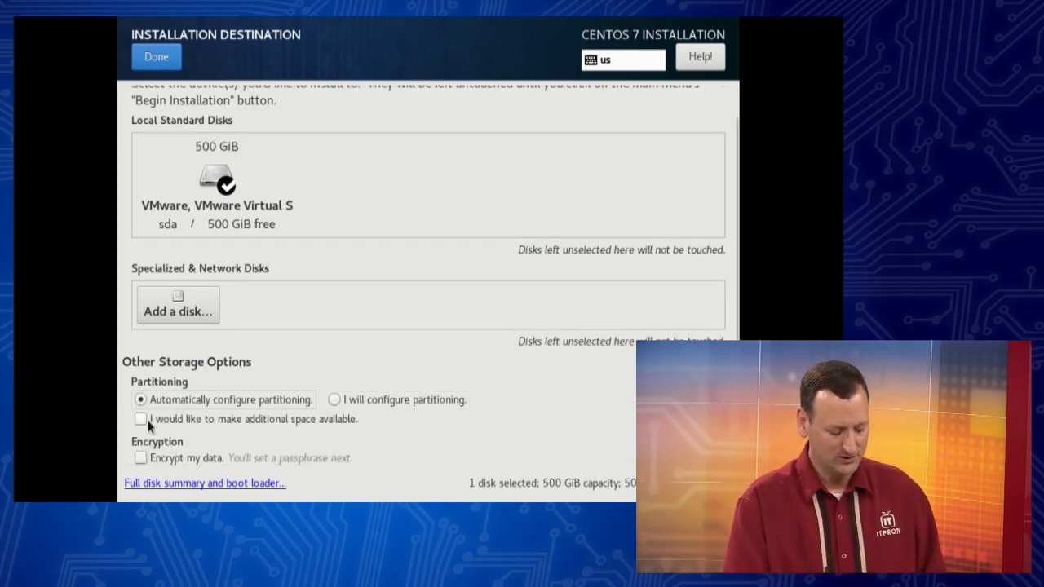
pyautogui.click(142, 420)
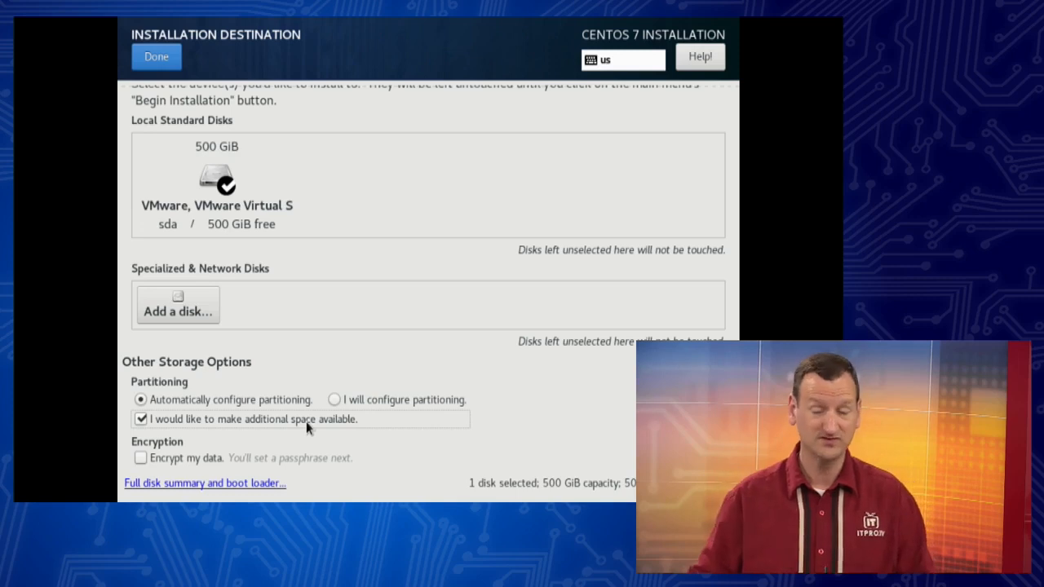
pyautogui.click(198, 417)
pyautogui.click(406, 400)
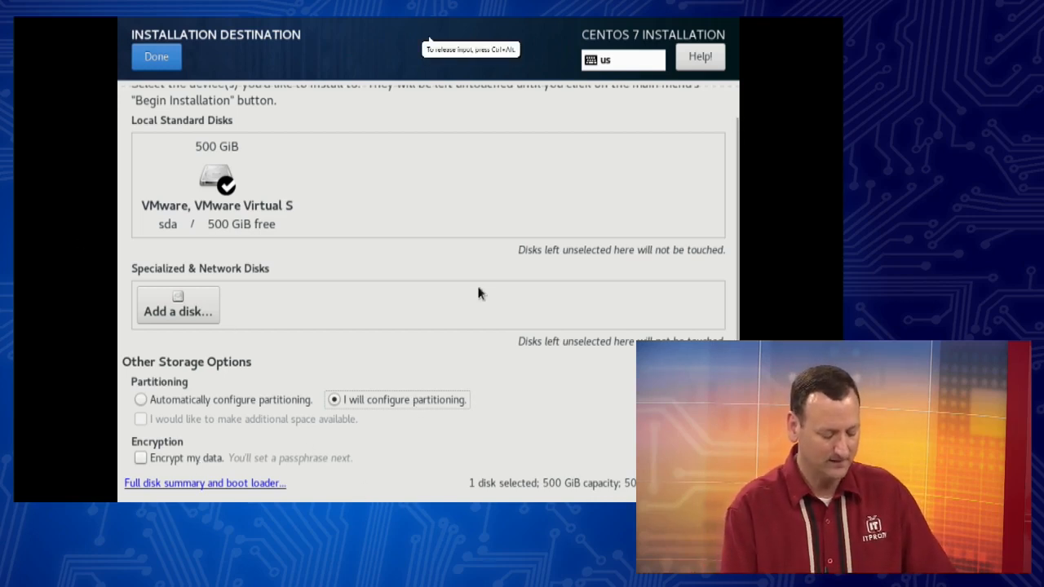
pyautogui.scroll(1, 499, 328)
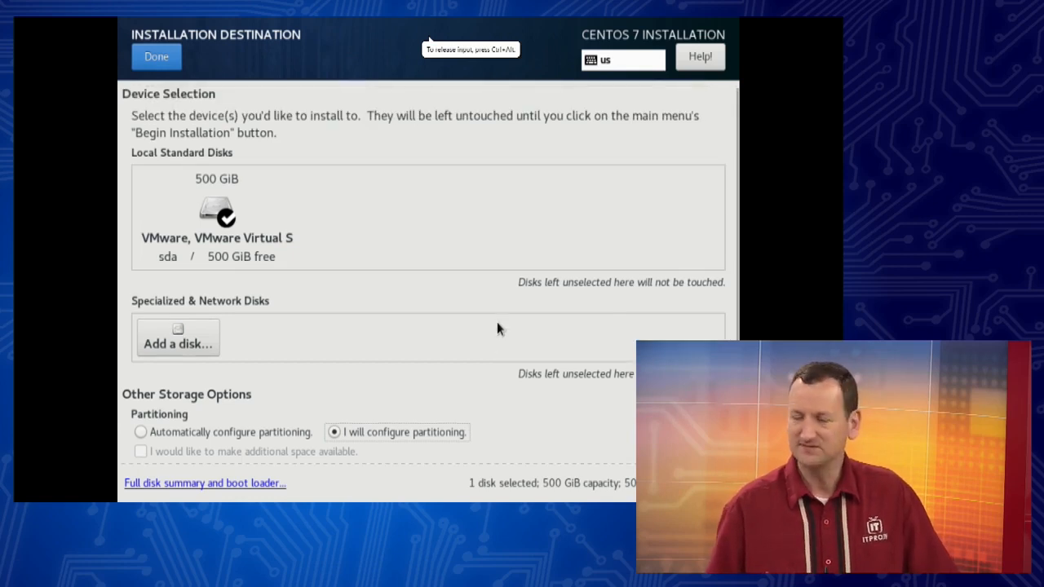